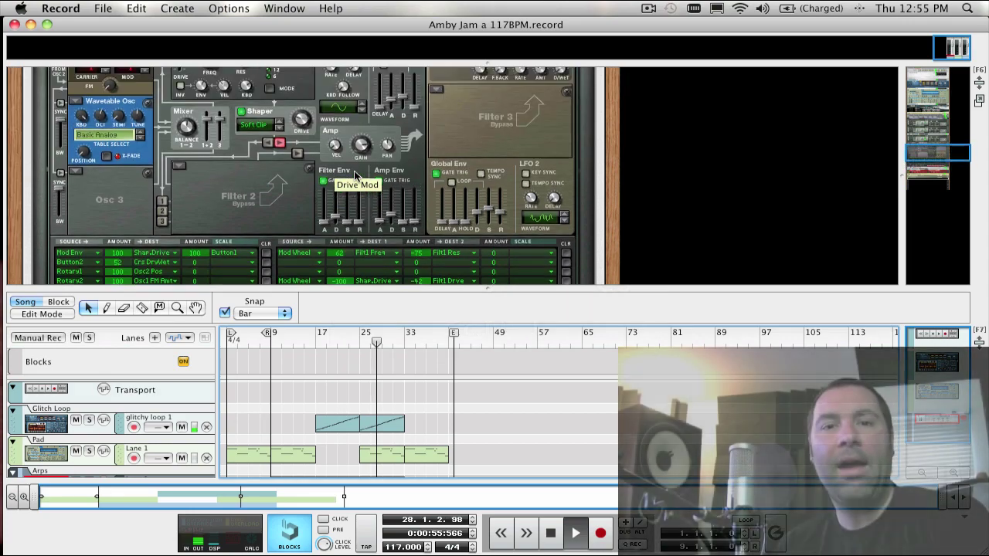
Make Osc 2 a Multi Oscillator and Filter 1 a State Variable filter
scroll(355, 174, "up", 15)
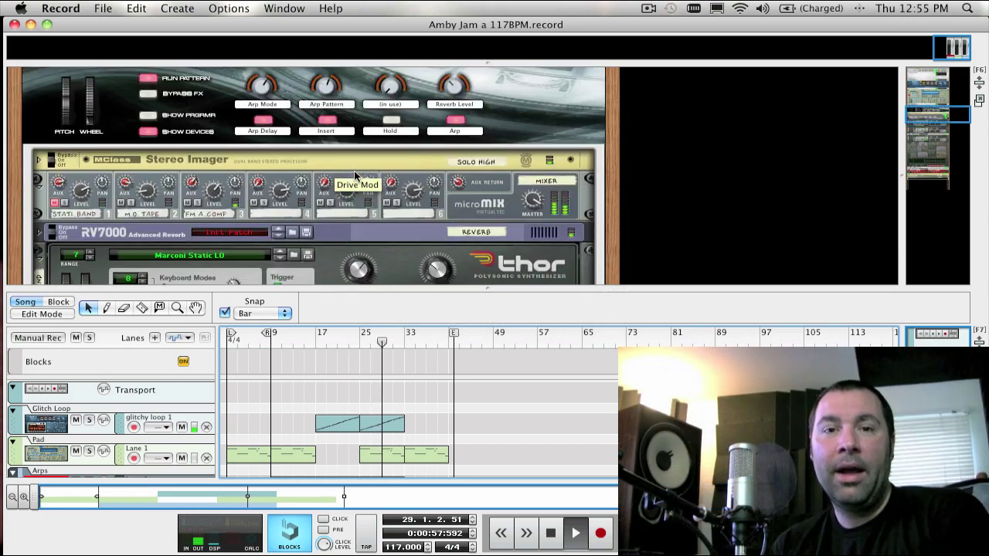
scroll(355, 174, "up", 15)
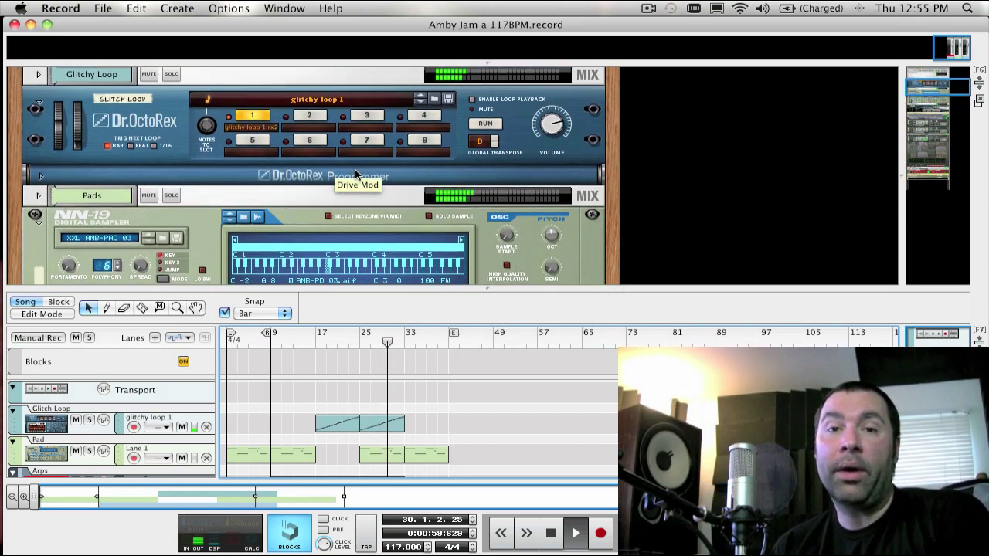
scroll(354, 172, "down", 3)
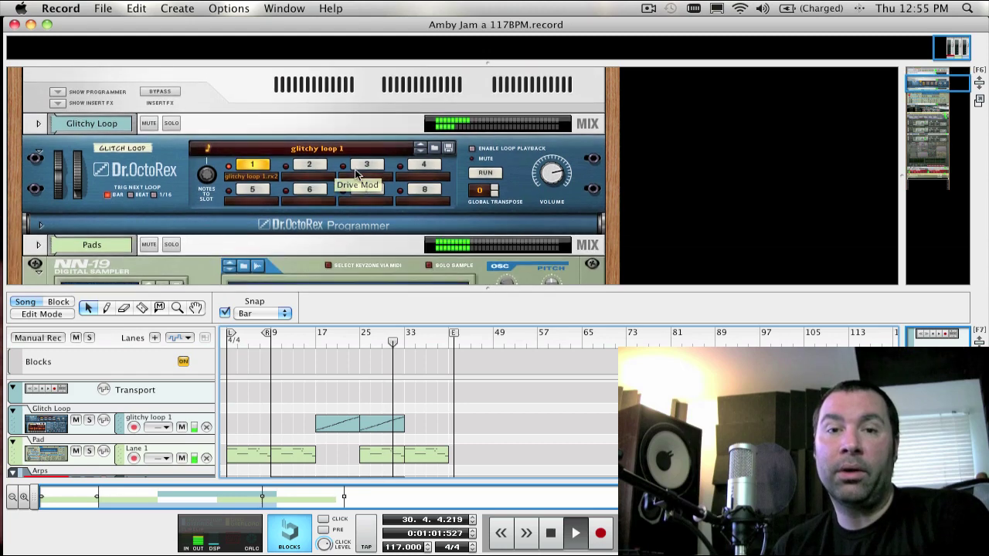
scroll(355, 174, "down", 8)
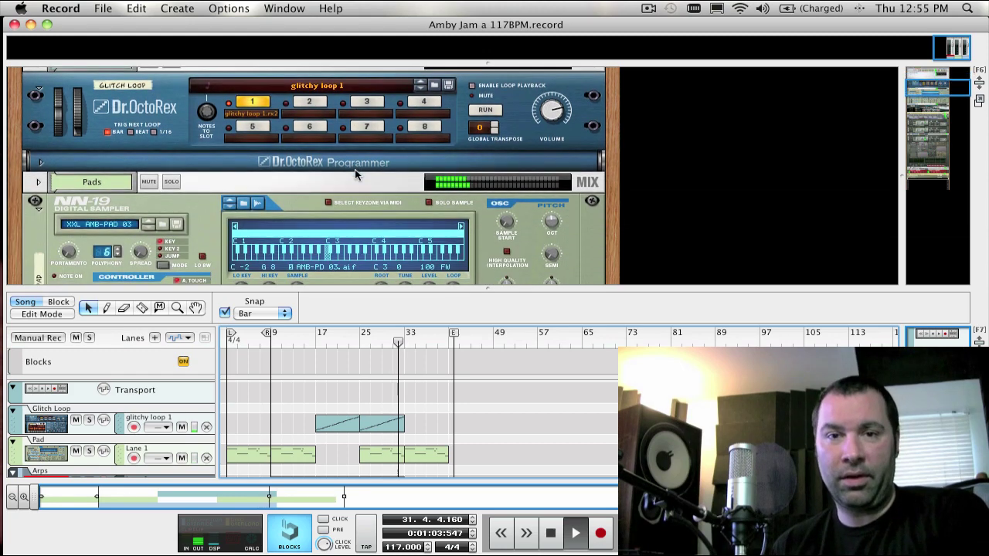
scroll(355, 174, "down", 9)
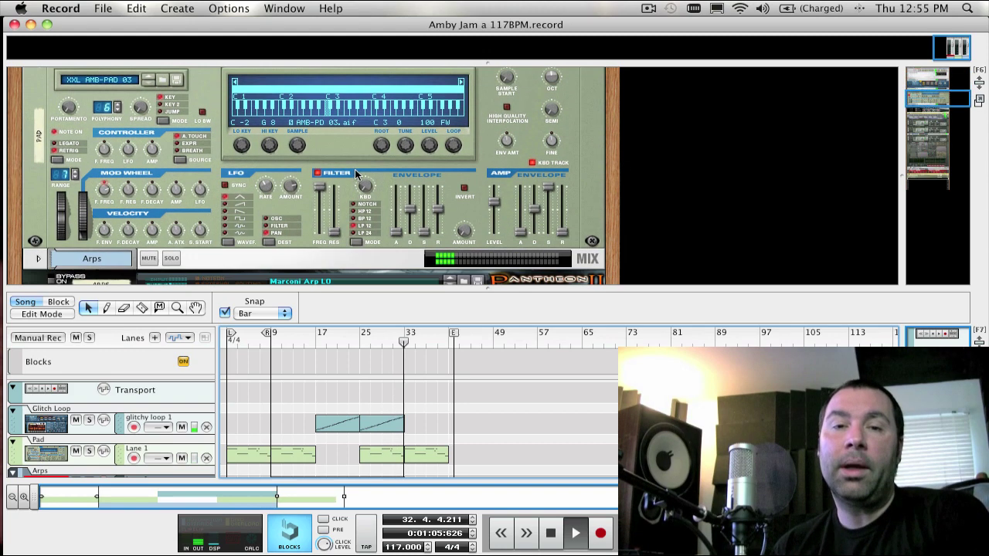
scroll(354, 174, "down", 1)
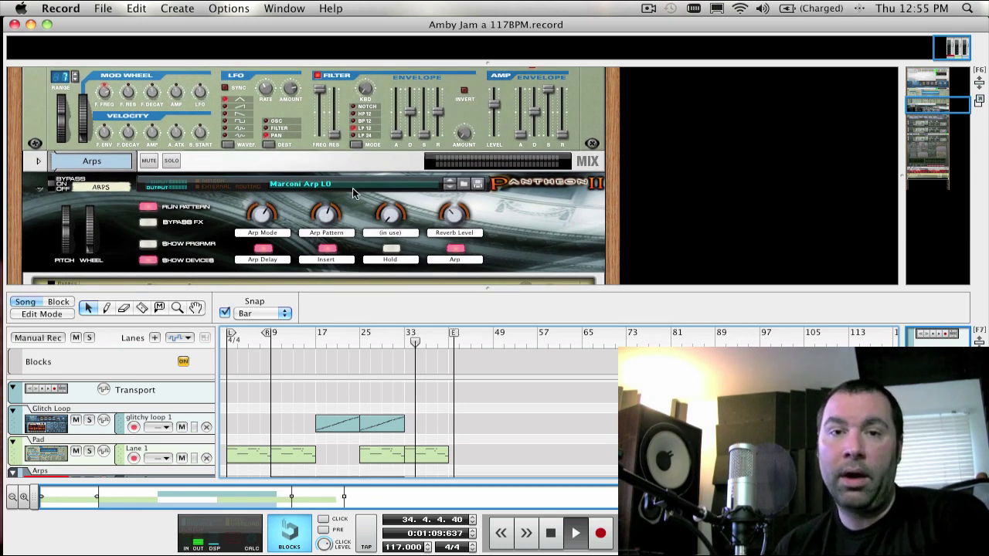
scroll(353, 187, "down", 15)
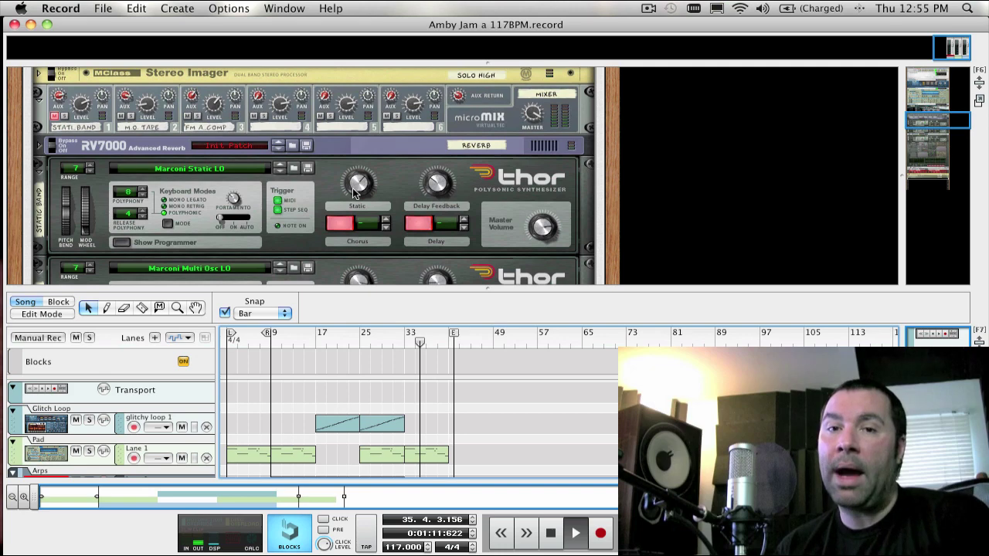
scroll(353, 193, "down", 20)
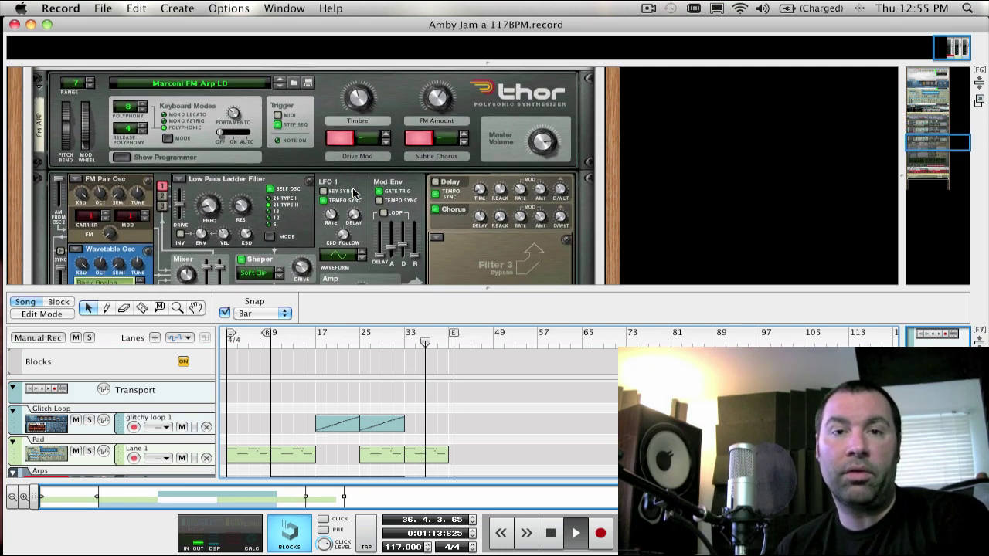
scroll(353, 193, "down", 4)
scroll(311, 169, "down", 20)
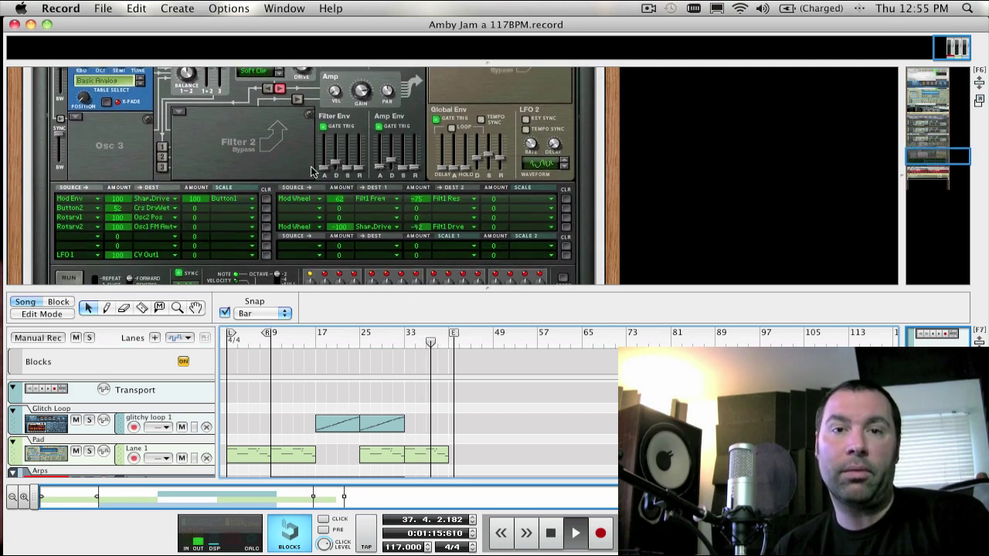
scroll(310, 168, "down", 14)
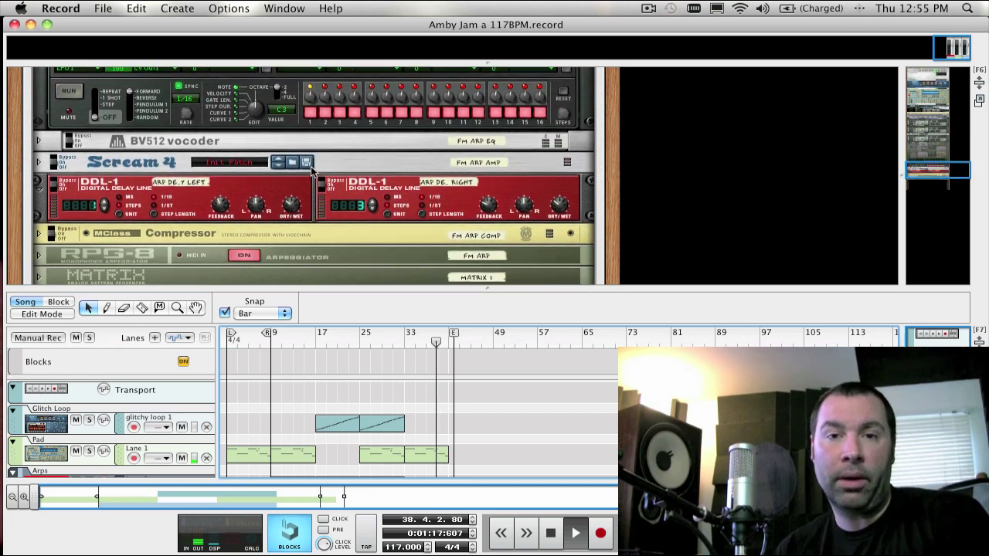
scroll(310, 168, "down", 4)
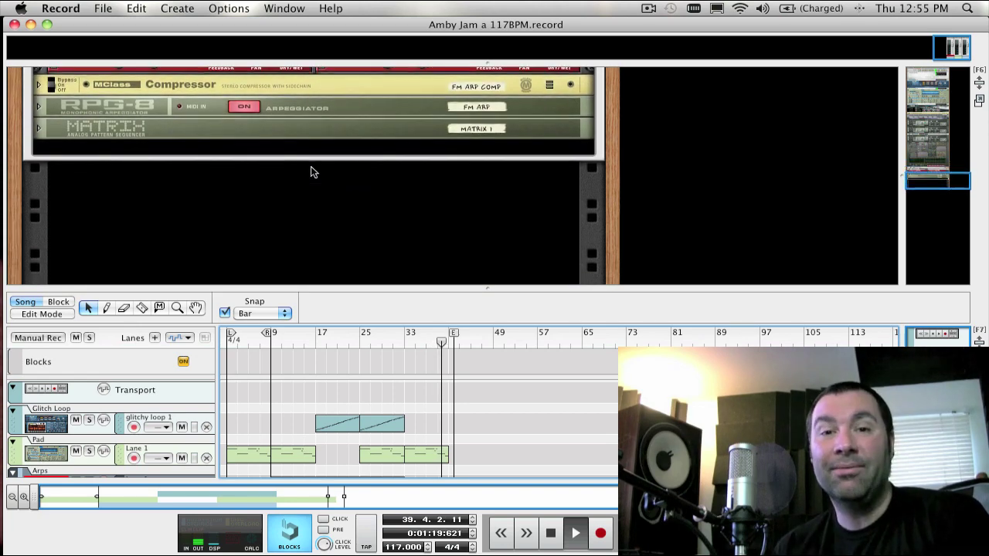
scroll(311, 167, "up", 15)
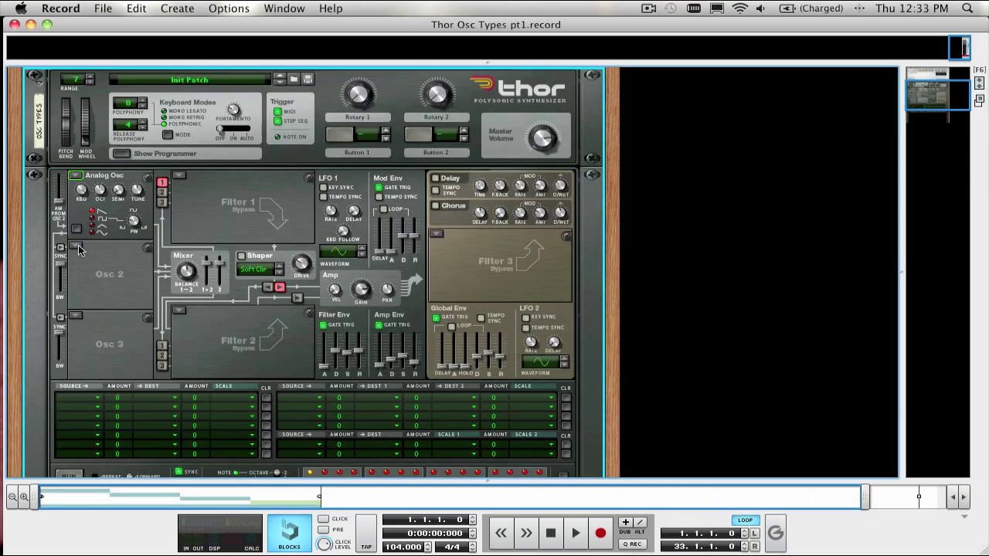
left_click(76, 248)
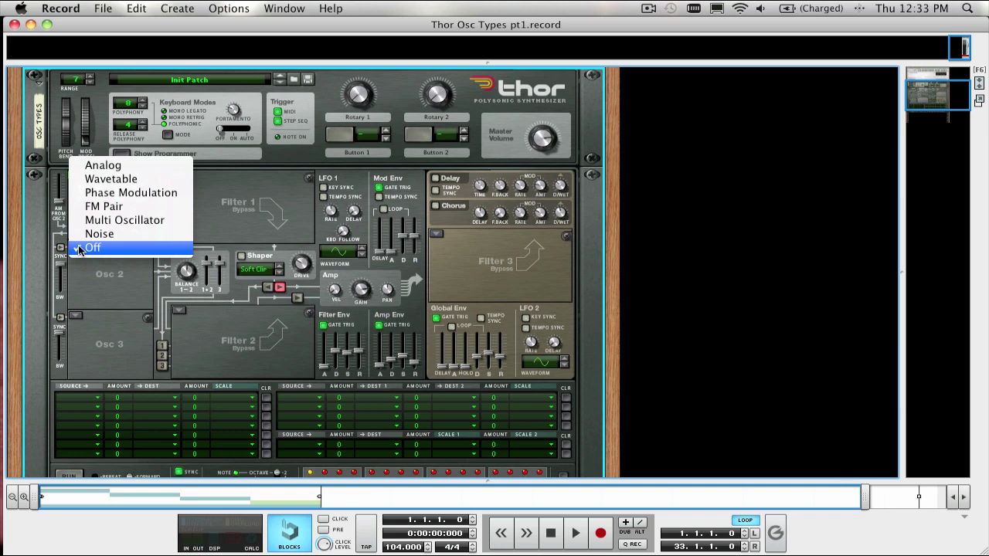
left_click(124, 220)
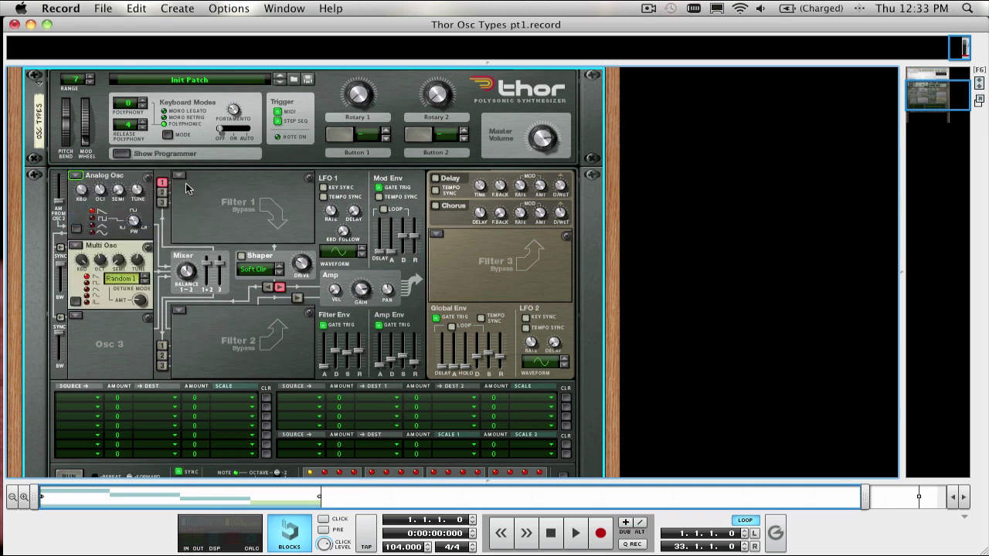
left_click(180, 178)
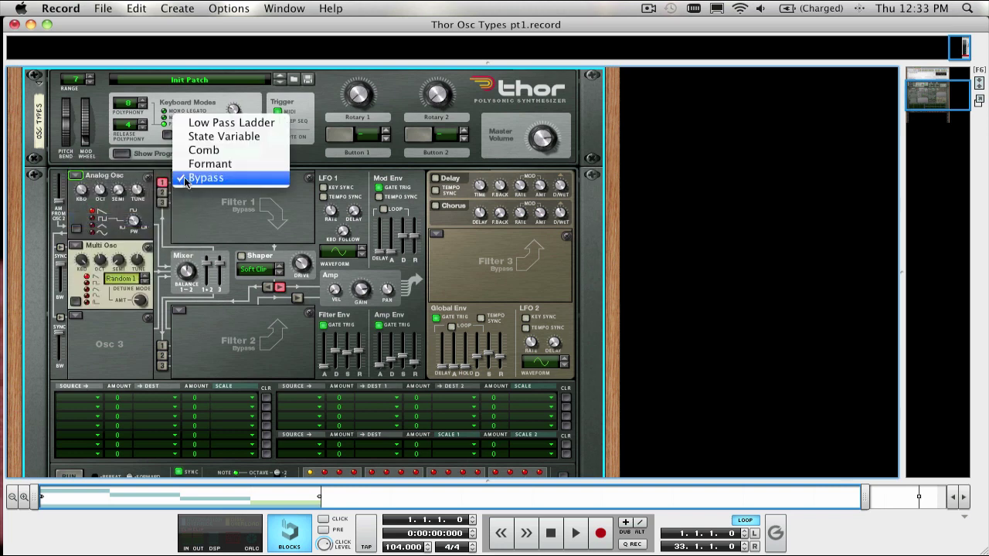
left_click(246, 139)
Route Osc 1 to Osc 1 pitch in modulation matrix row 1
left_click(85, 402)
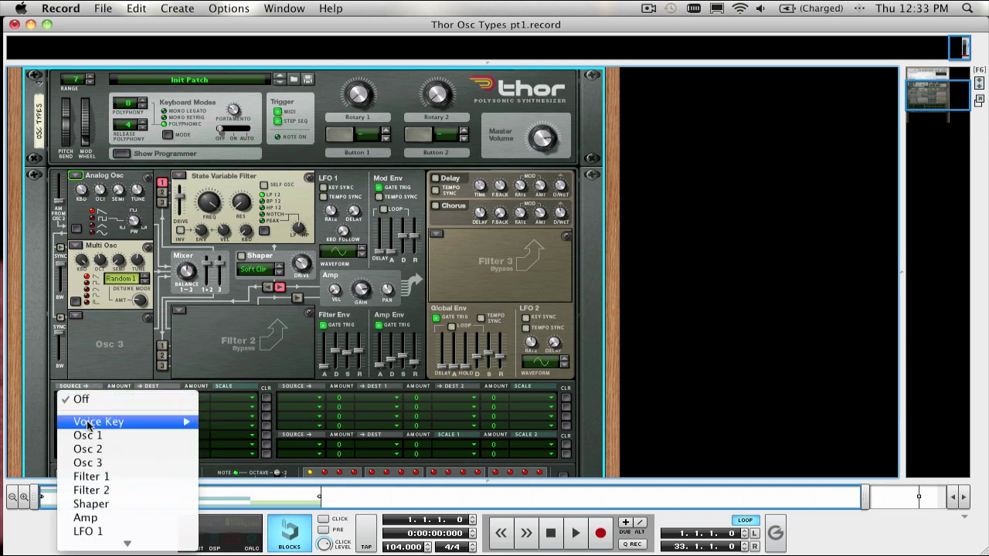
left_click(85, 437)
left_click(152, 398)
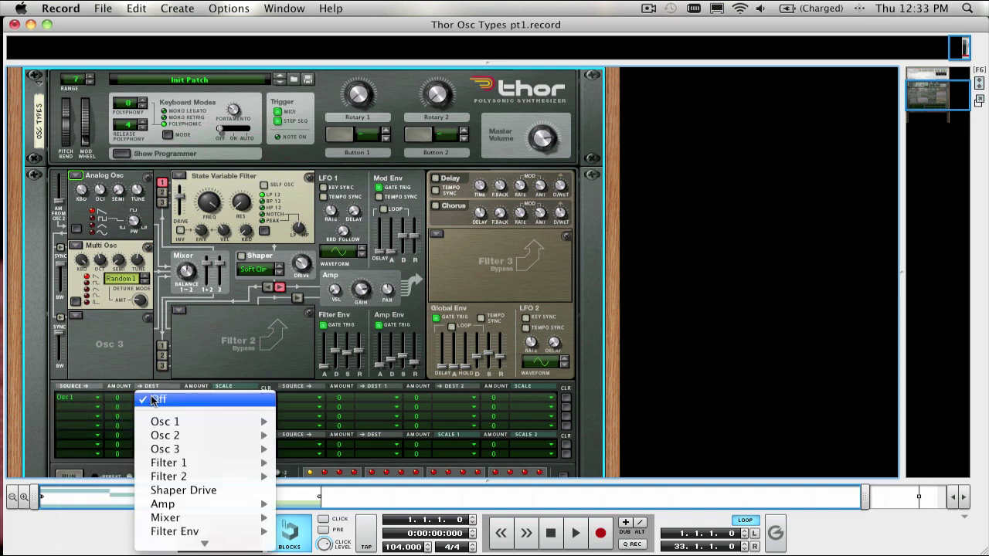
mouse_move(236, 423)
left_click(307, 420)
scroll(283, 430, "down", 3)
scroll(283, 430, "down", 3)
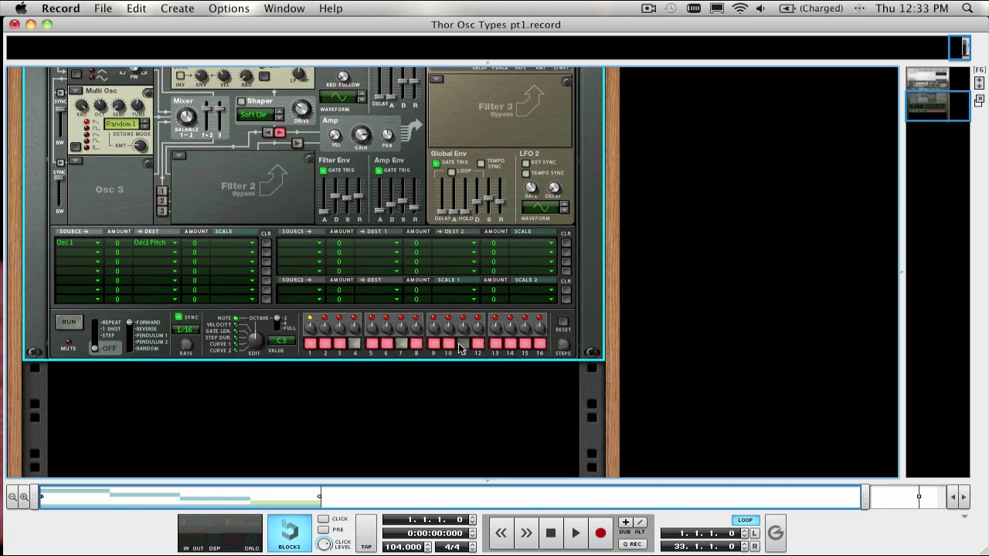
scroll(216, 259, "up", 5)
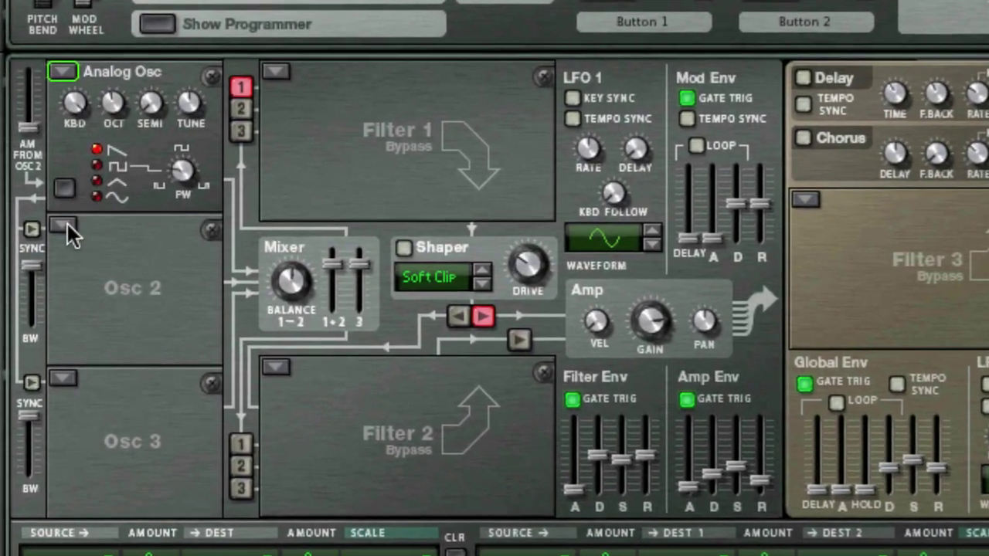
left_click(66, 225)
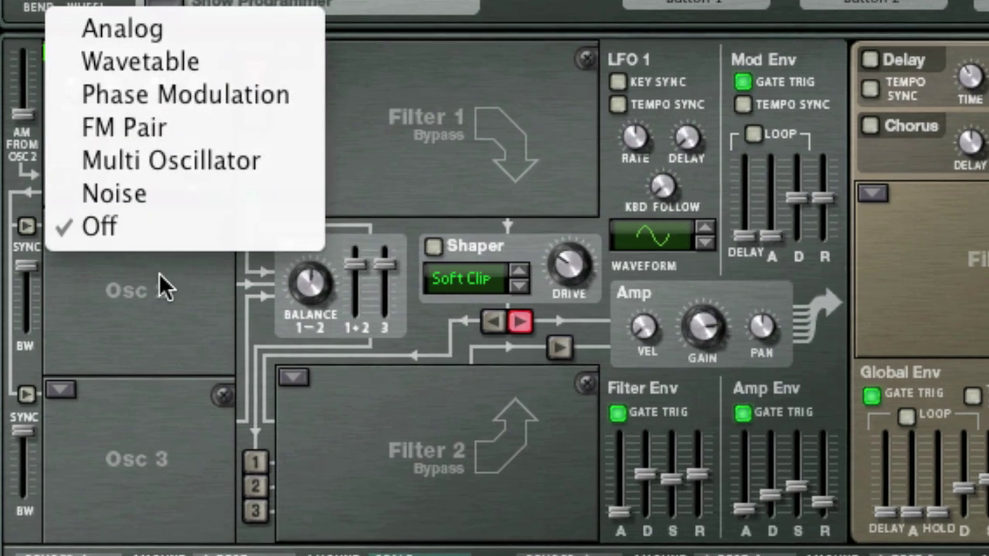
left_click(159, 272)
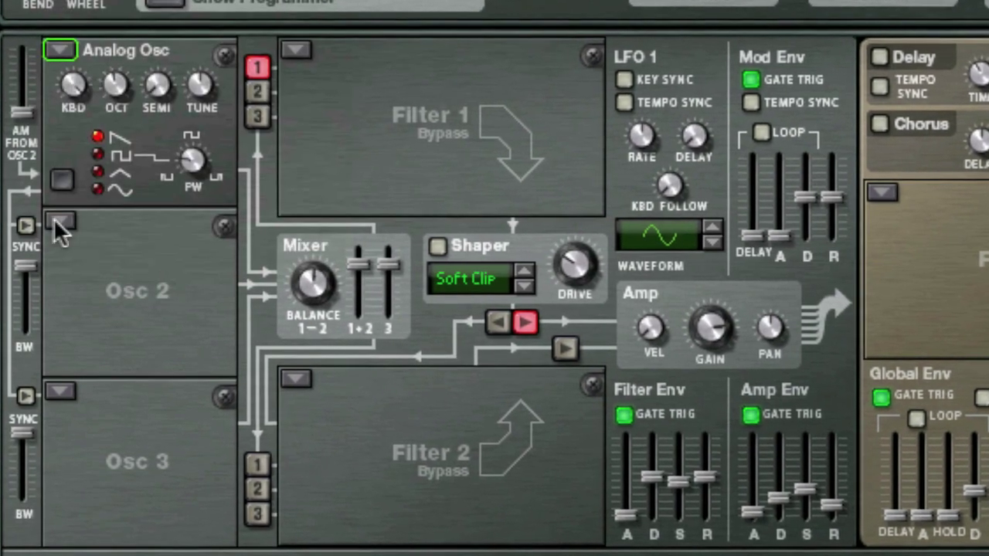
left_click(56, 221)
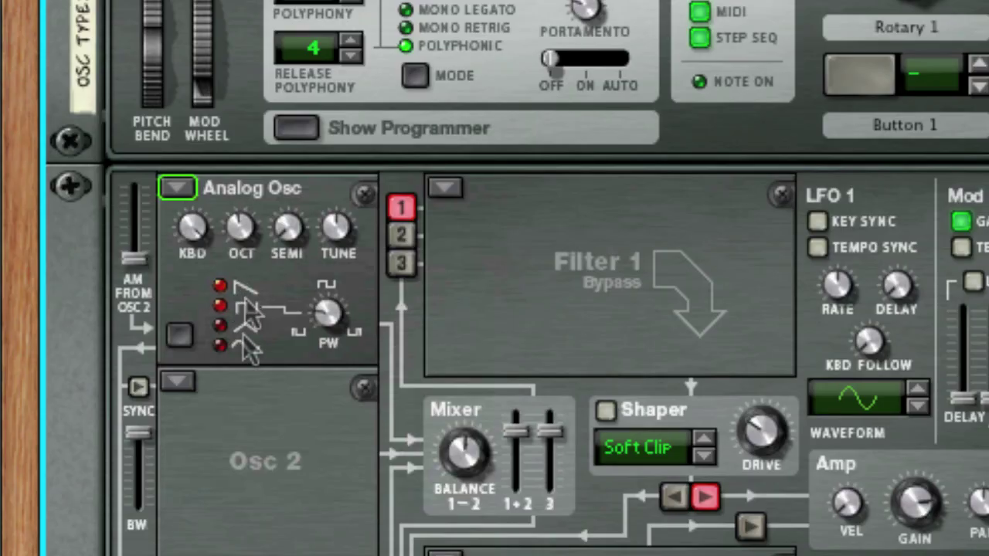
Switch the Analog Osc from saw to square wave and set its pulse width to 45
left_click(230, 284)
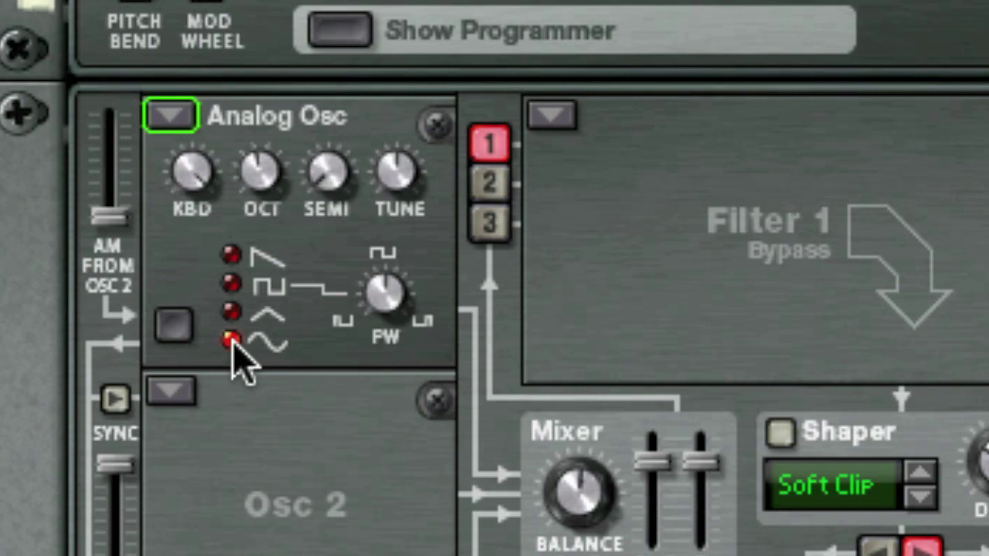
left_click(232, 283)
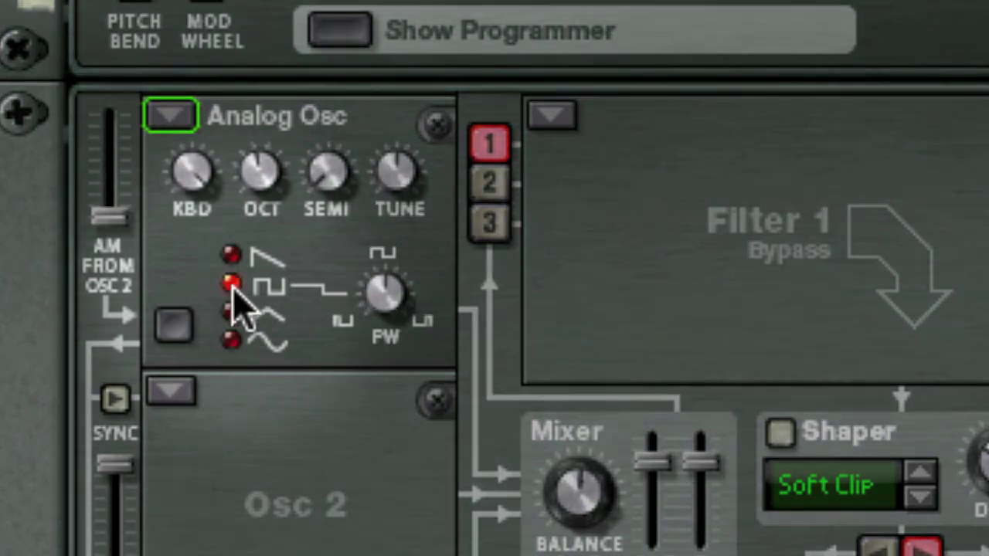
left_click_drag(388, 288, 301, 302)
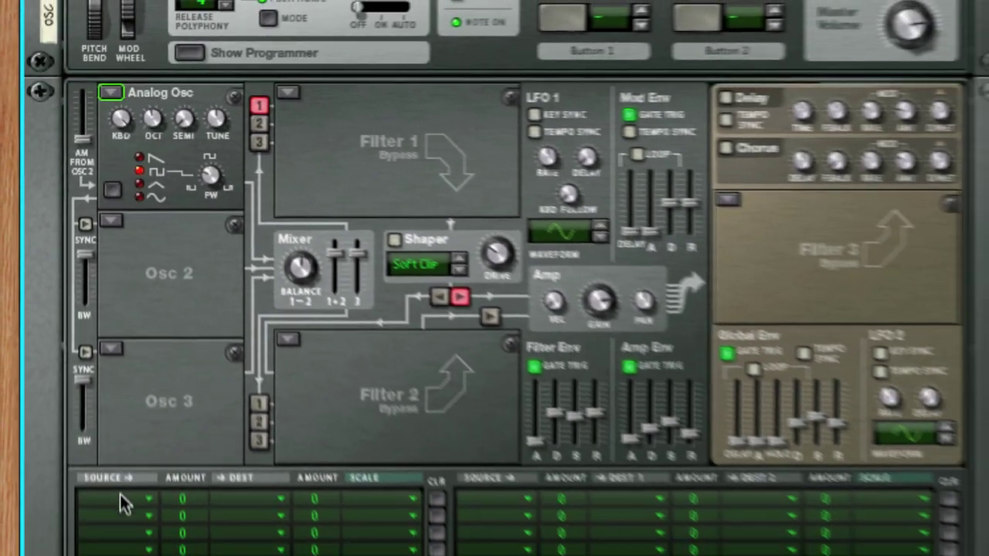
left_click(121, 497)
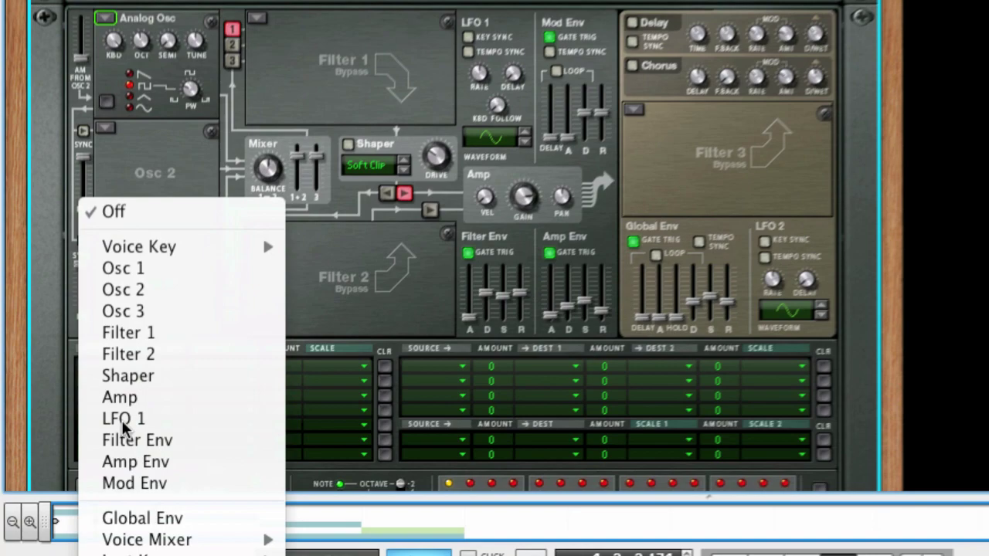
In matrix row 2, send LFO 1 to Osc 1 PW with an amount of 70
left_click(120, 439)
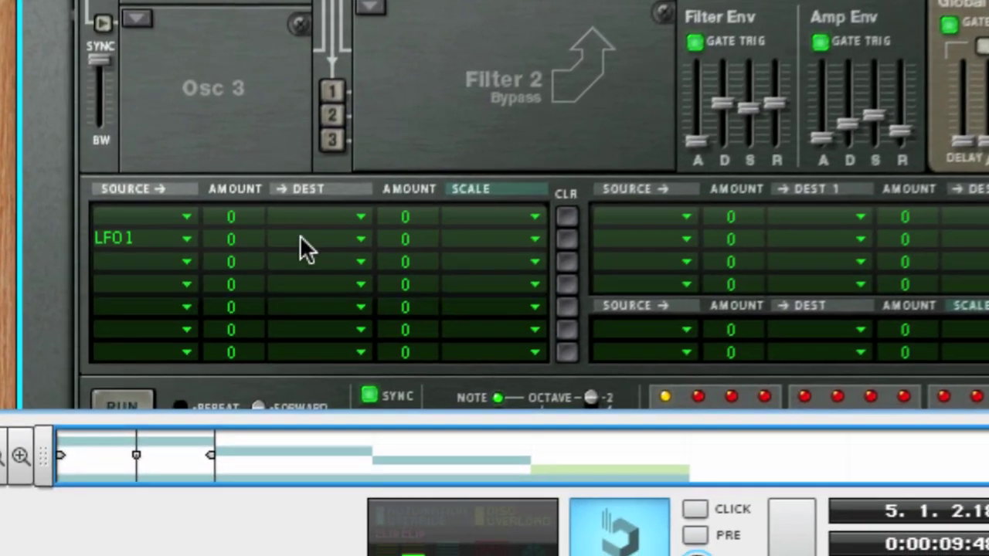
left_click(240, 342)
mouse_move(284, 438)
mouse_move(357, 272)
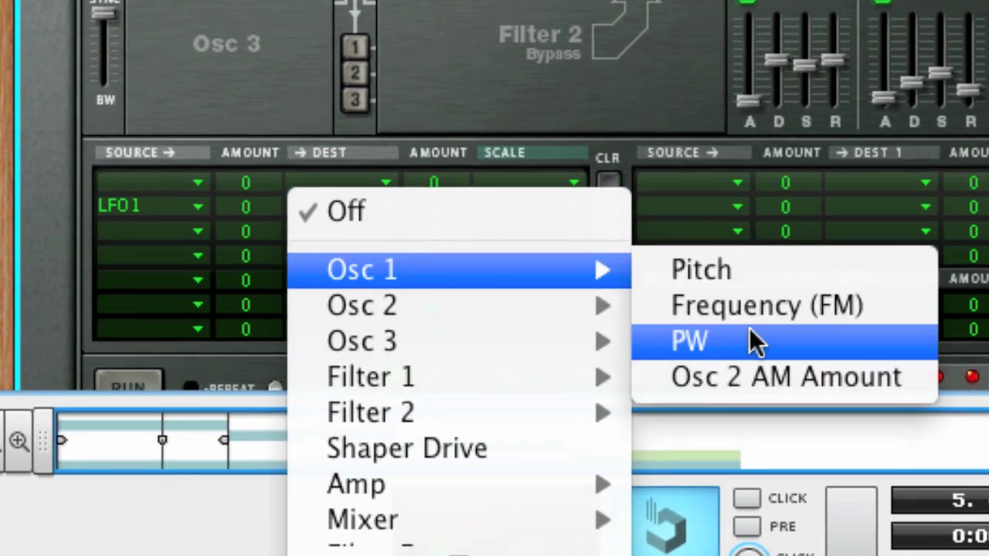
left_click(754, 342)
left_click_drag(247, 208, 248, 166)
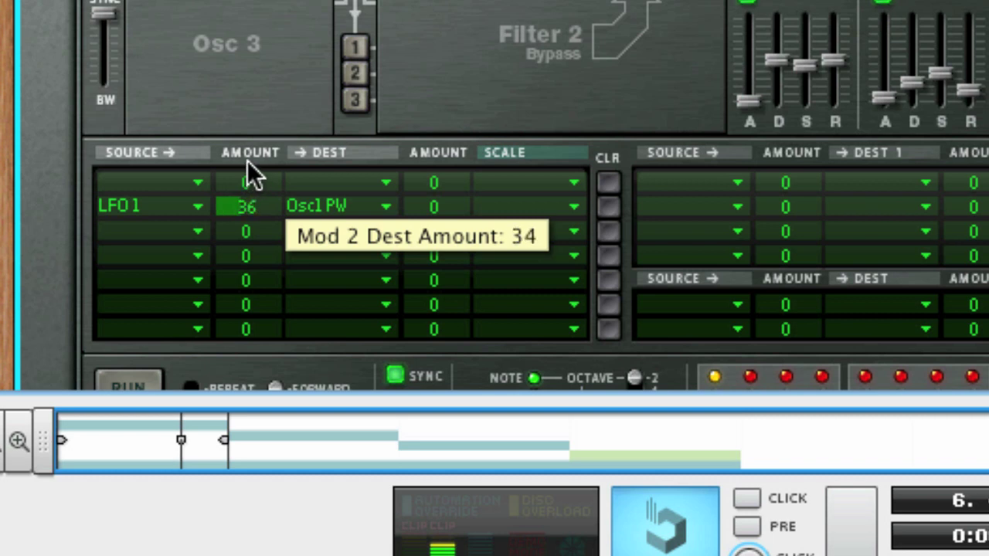
left_click_drag(247, 123, 247, 120)
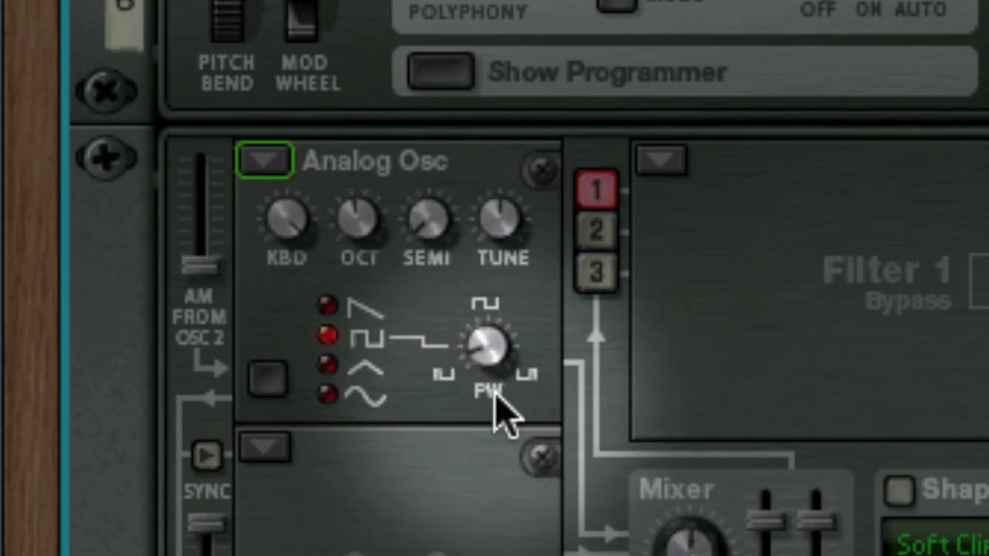
Try pulse widths of about 36 and 75 across waveforms, ending on square at about 47
left_click_drag(495, 367, 472, 275)
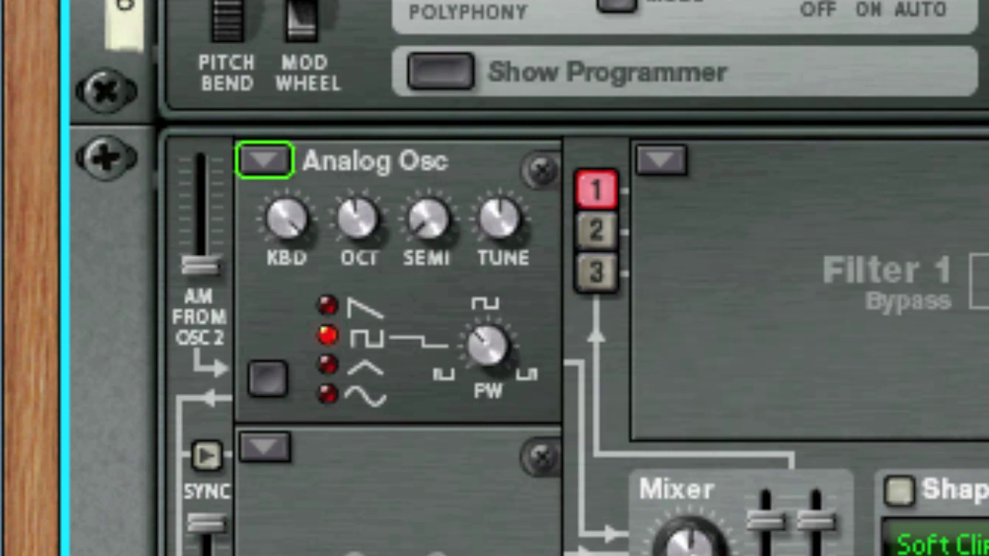
left_click(305, 361)
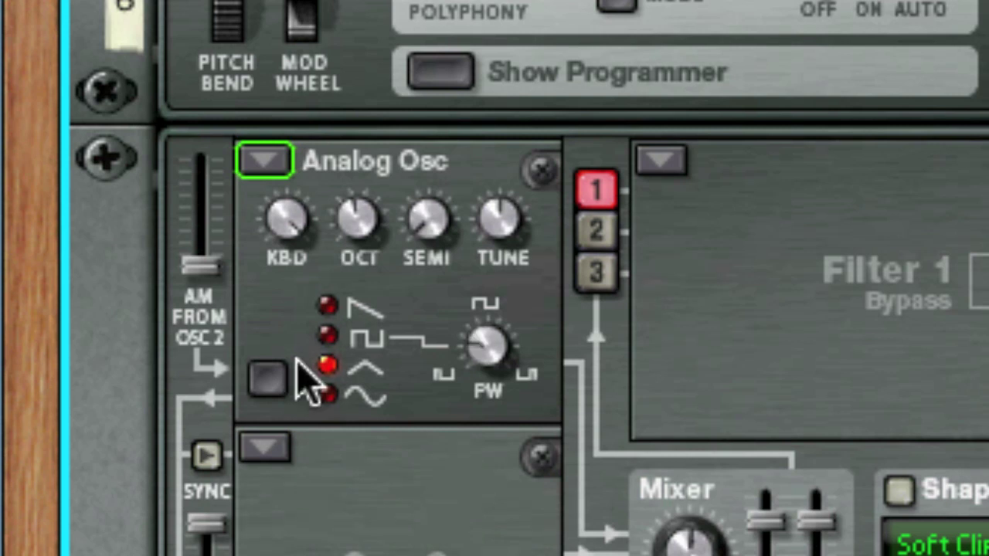
left_click(281, 387)
left_click(280, 386)
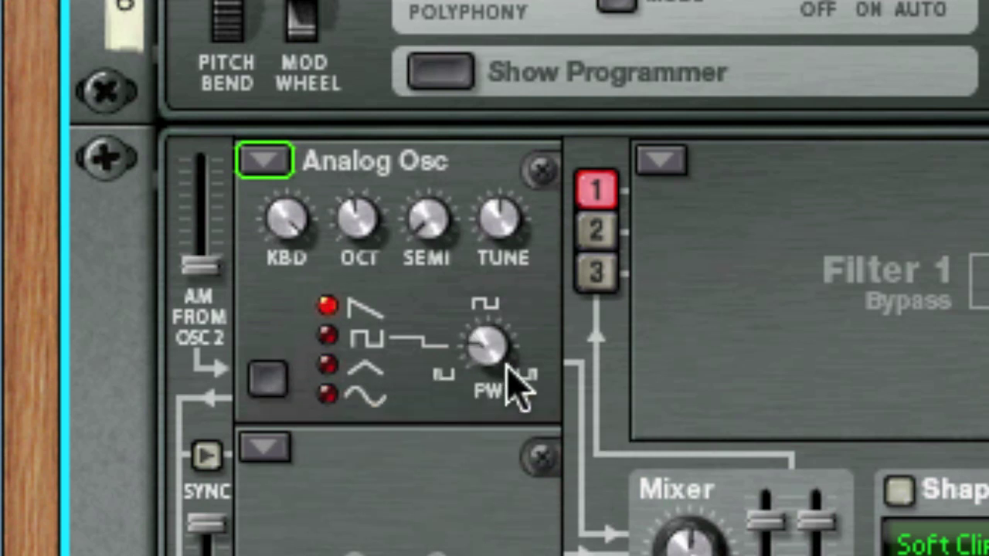
left_click_drag(486, 364, 502, 238)
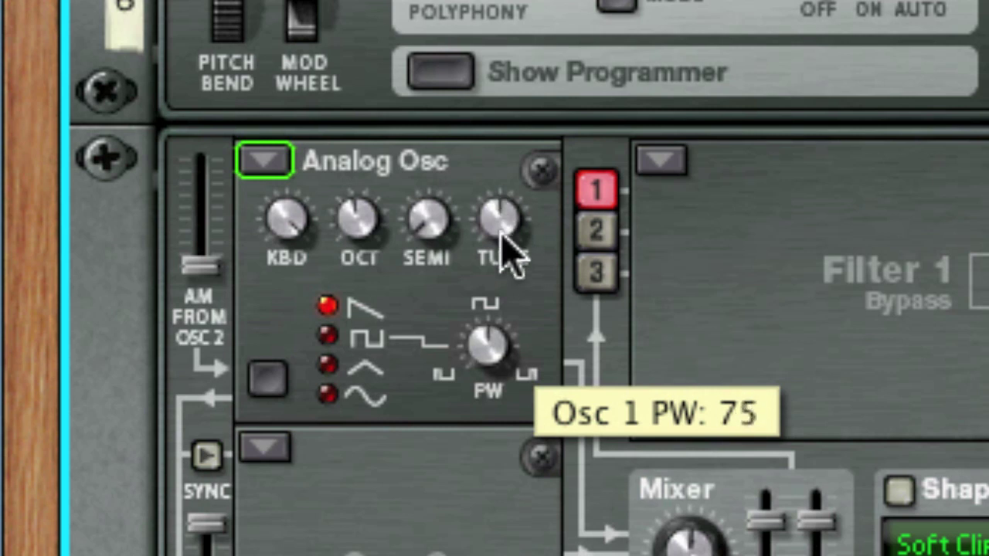
left_click(375, 338)
left_click_drag(481, 364, 486, 386)
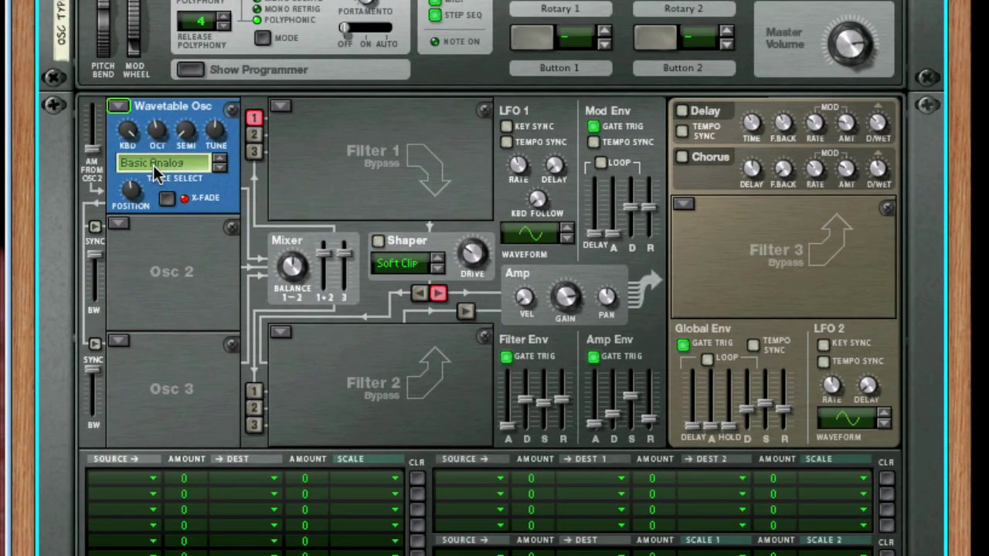
Pick the Synced Sine table from the wavetable list
left_click(155, 172)
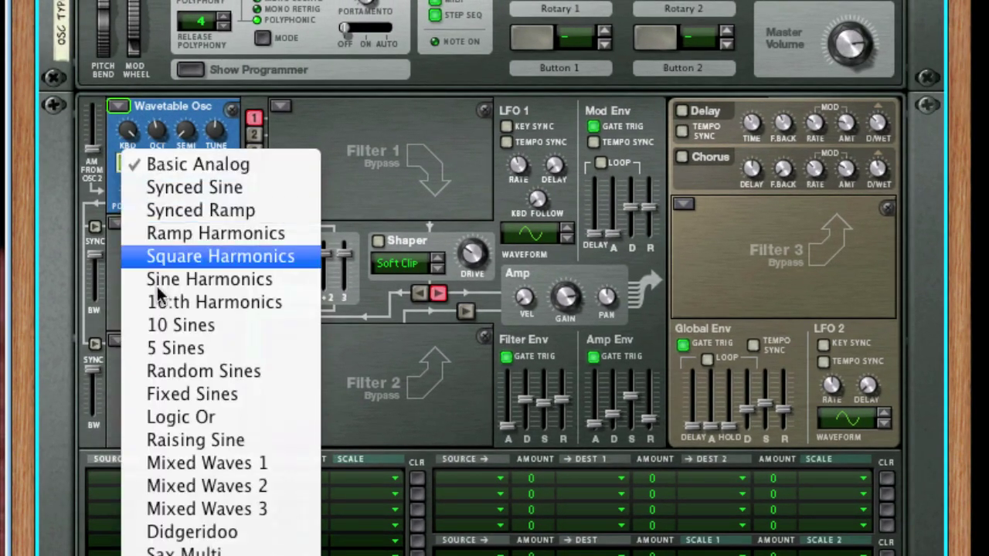
scroll(159, 258, "down", 5)
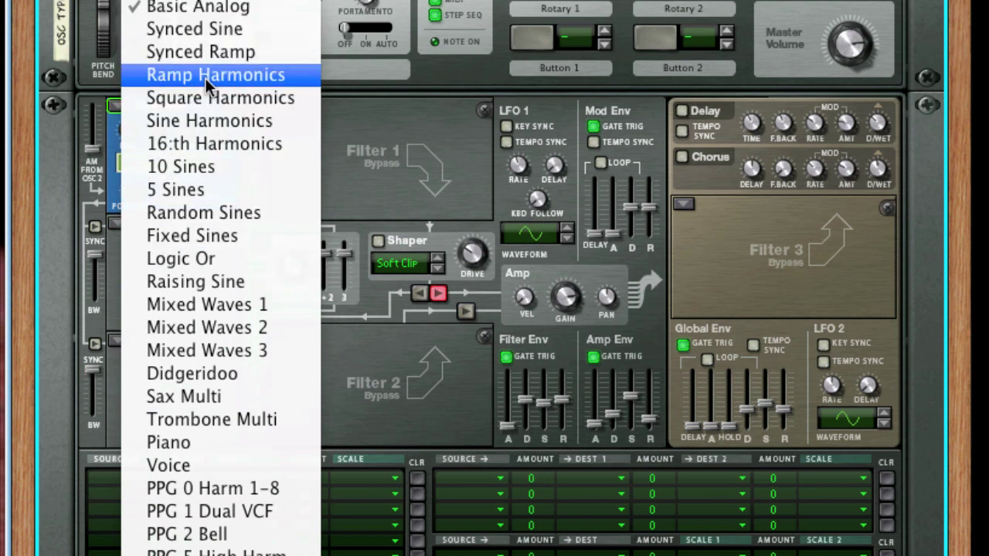
left_click(184, 31)
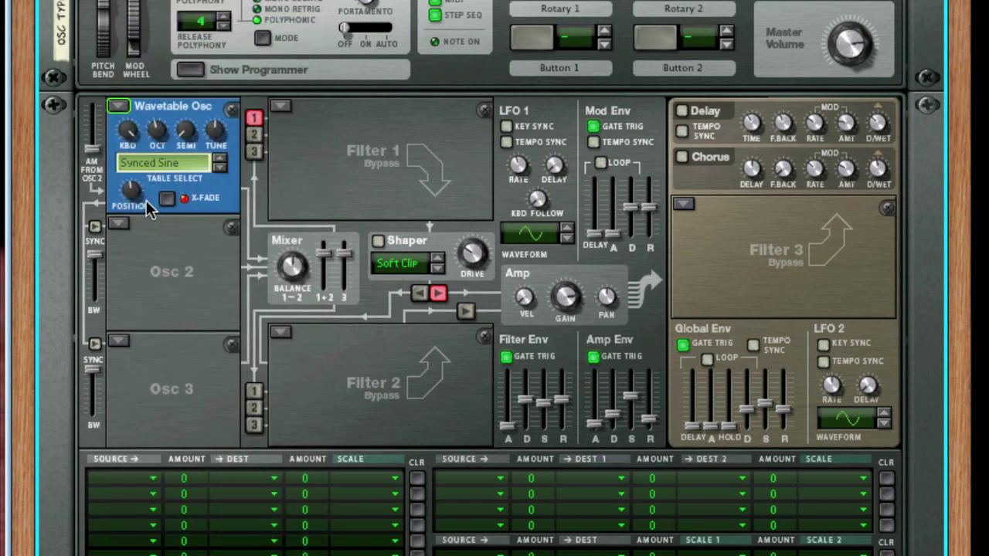
mouse_move(151, 211)
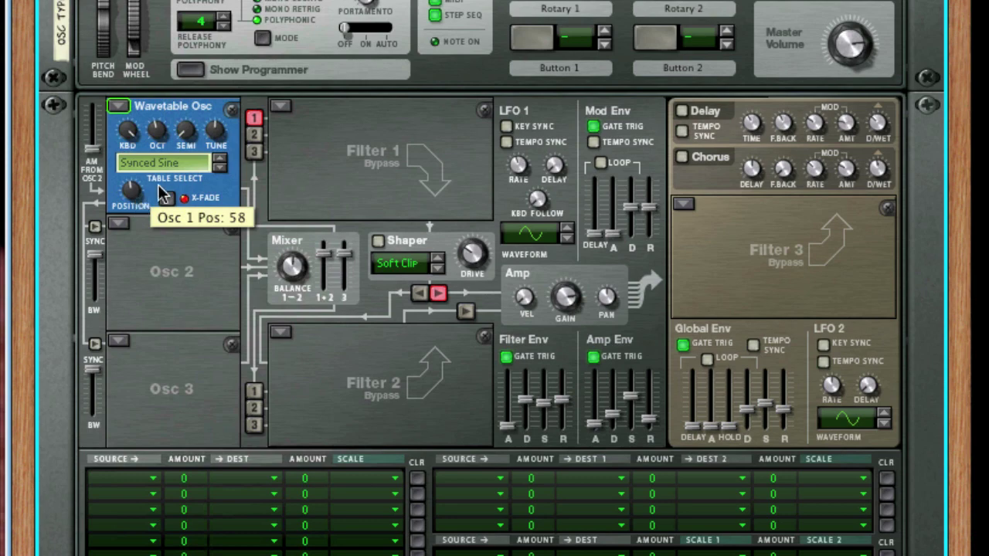
Sweep the Synced Sine wavetable position between roughly 15 and 117
left_click(130, 161)
left_click(130, 160)
left_click_drag(130, 161, 132, 190)
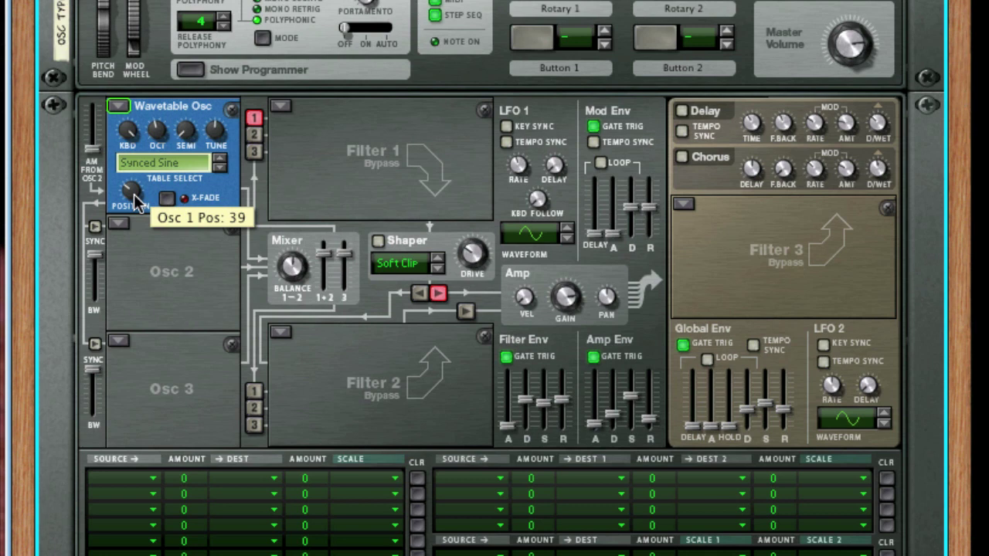
left_click_drag(136, 198, 134, 189)
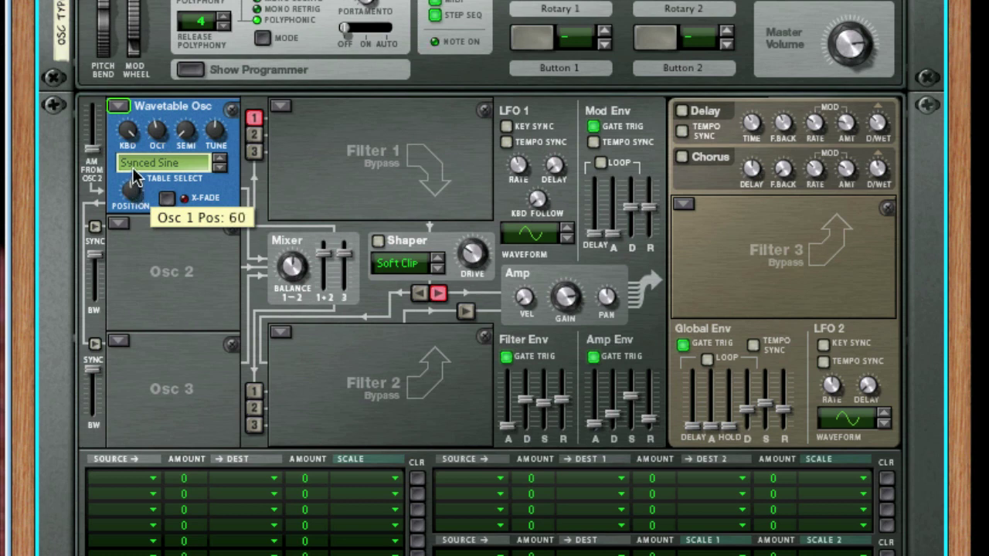
mouse_move(134, 158)
left_mouse_down()
mouse_move(130, 133)
mouse_move(135, 159)
left_mouse_up()
left_click_drag(139, 193, 128, 141)
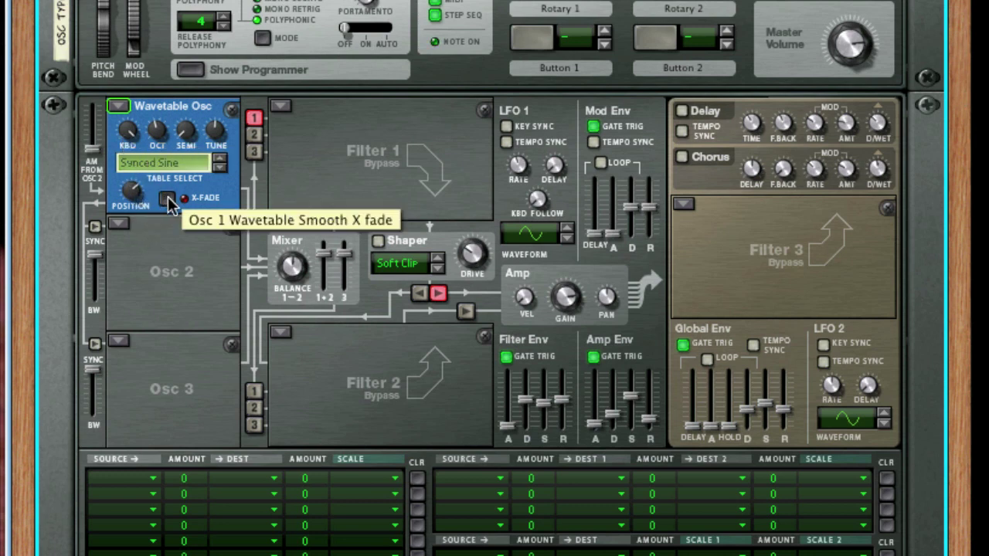
left_click_drag(136, 199, 166, 303)
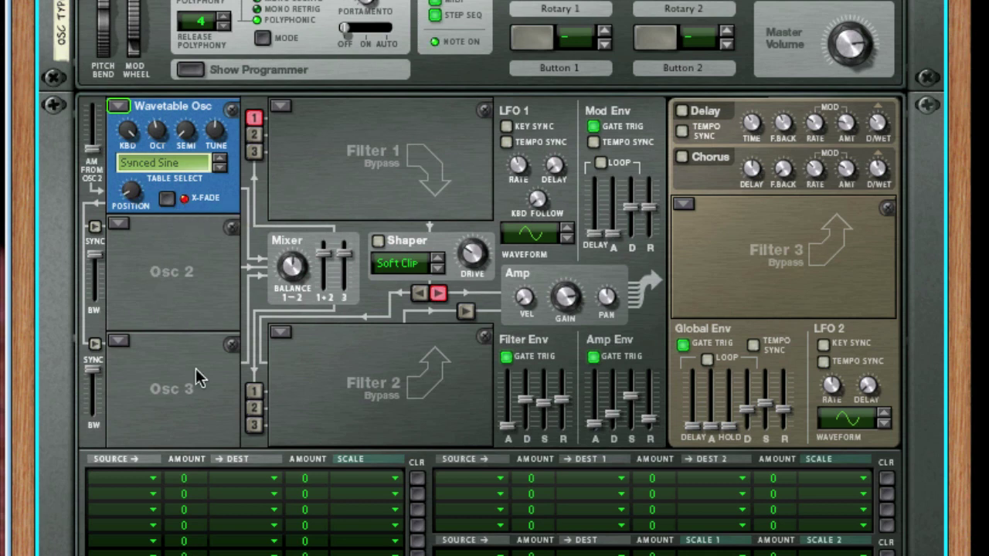
Step through Synced Ramp, Square Harmonics and Mixed Waves 1, ending on PPG 8 HP VCF
left_click(217, 160)
left_click(174, 165)
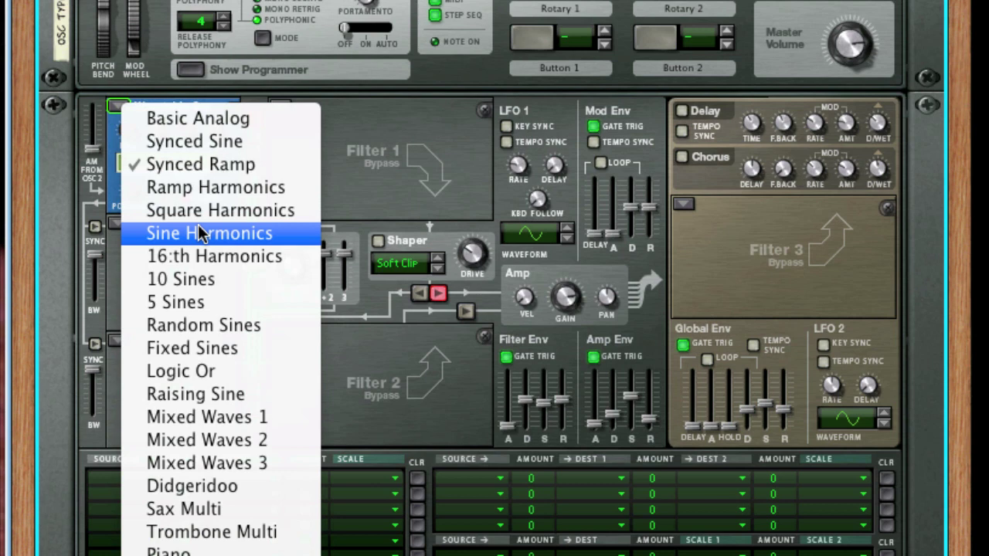
left_click(171, 210)
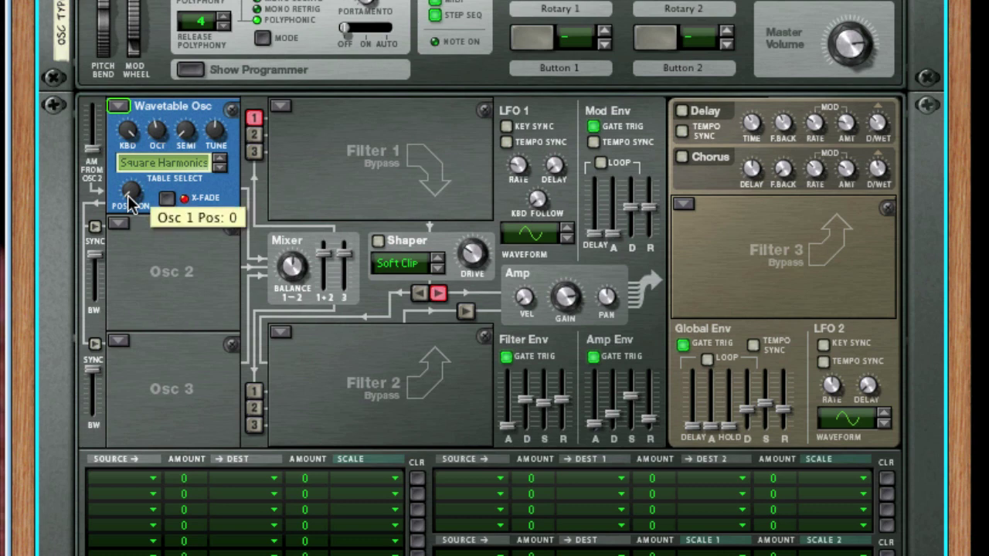
left_click(171, 169)
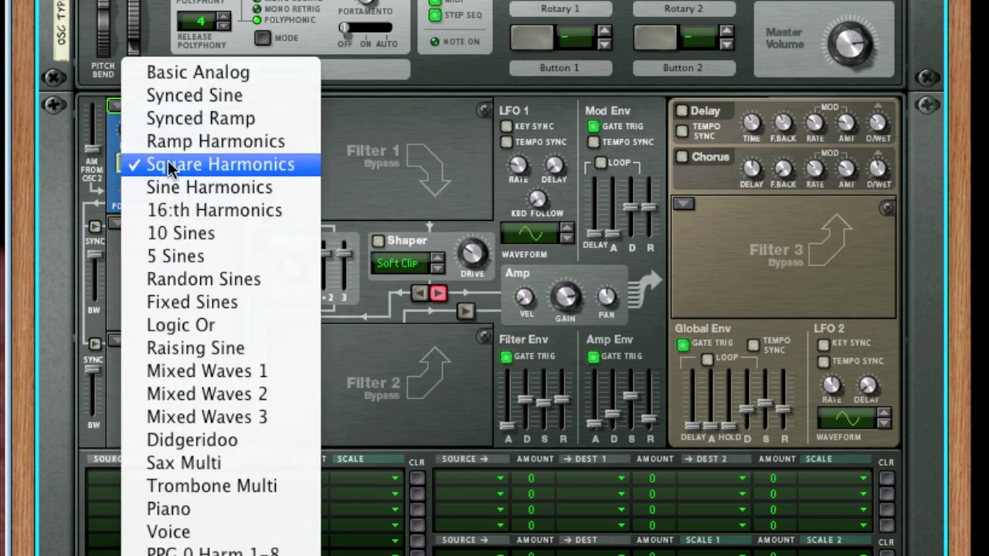
left_click(171, 168)
left_click(171, 169)
left_click(188, 370)
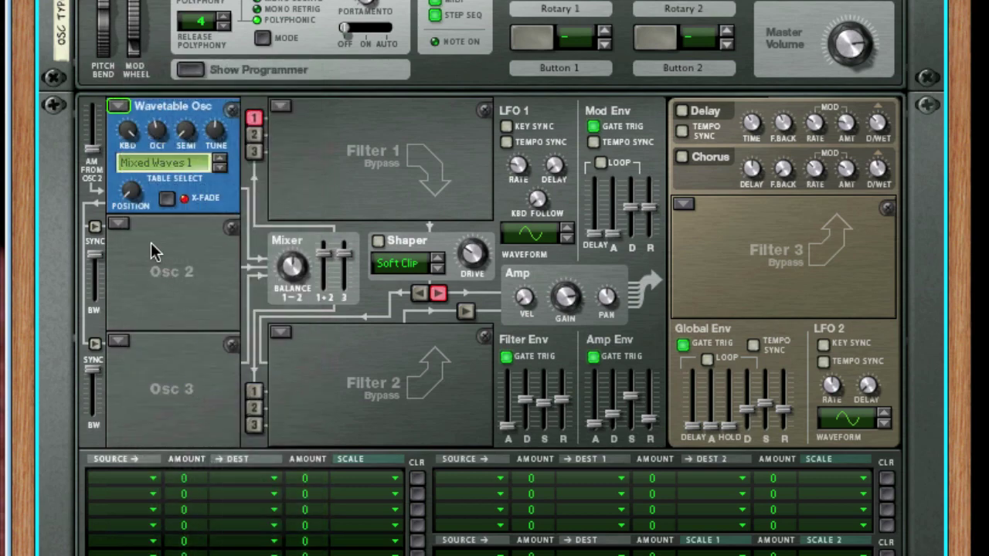
left_click(156, 168)
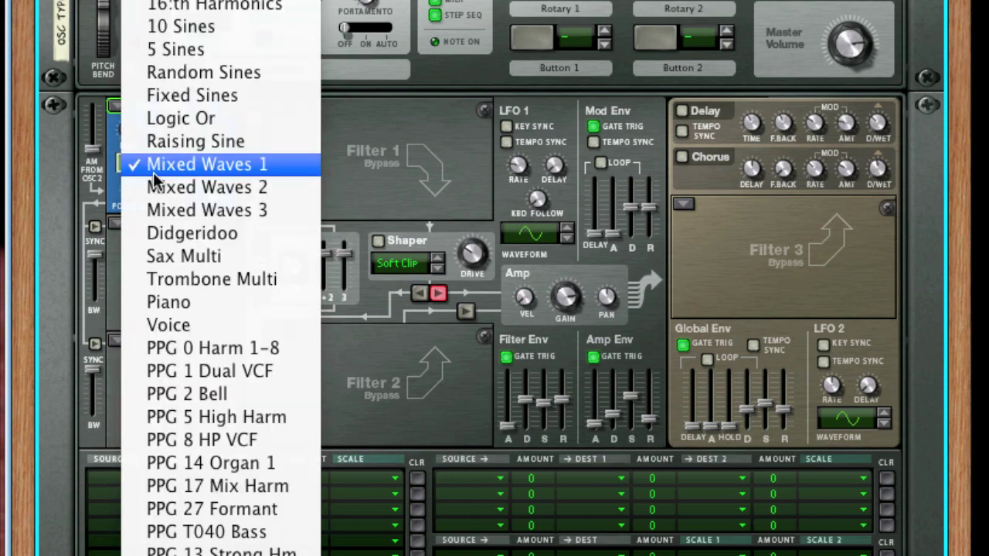
left_click(201, 440)
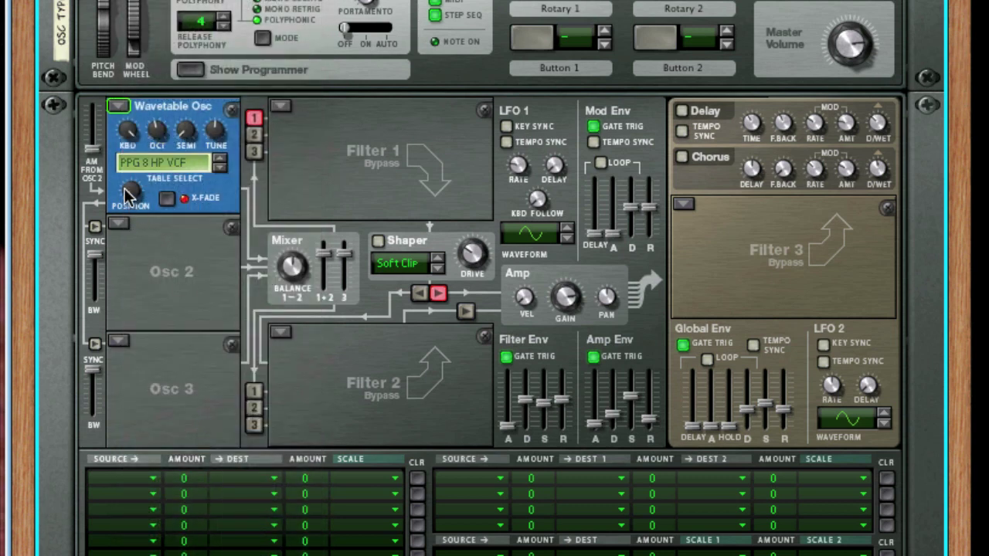
mouse_move(130, 203)
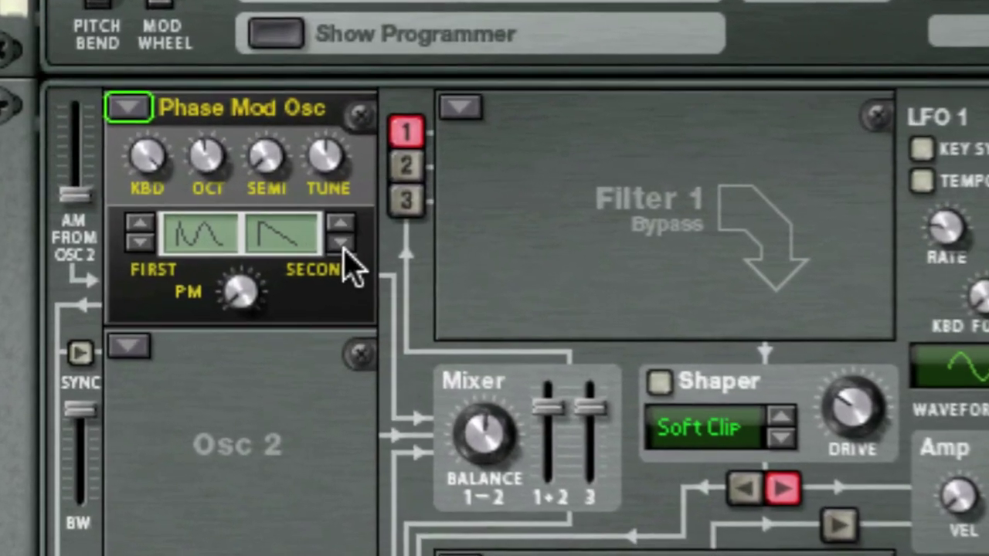
Turn the second waveform off and settle the first waveform on sawtooth
left_click(308, 238)
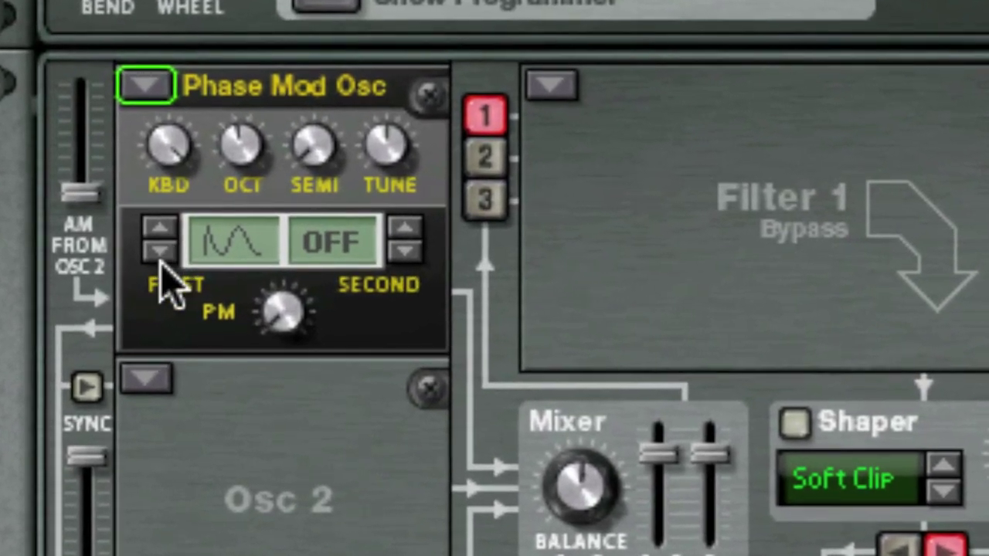
left_click(155, 249)
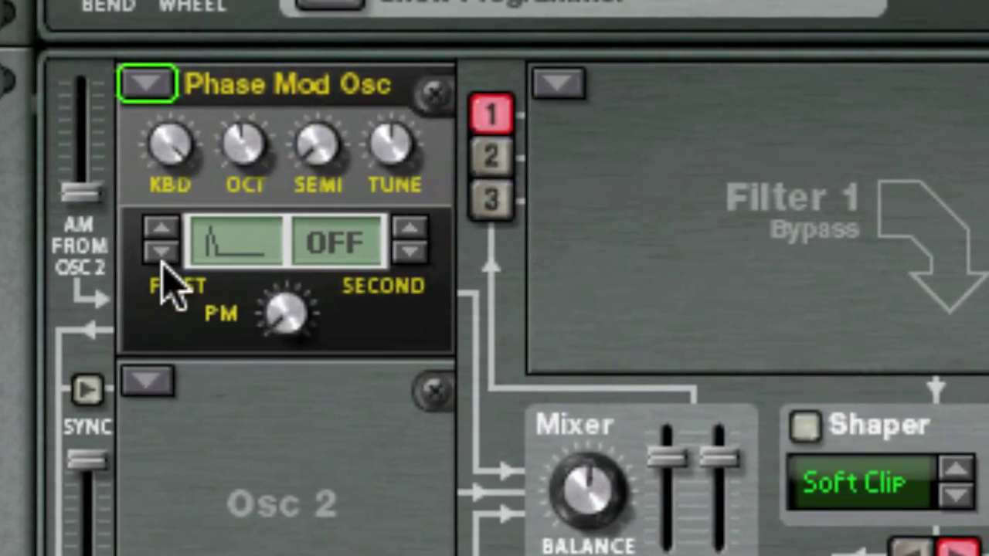
left_click(162, 229)
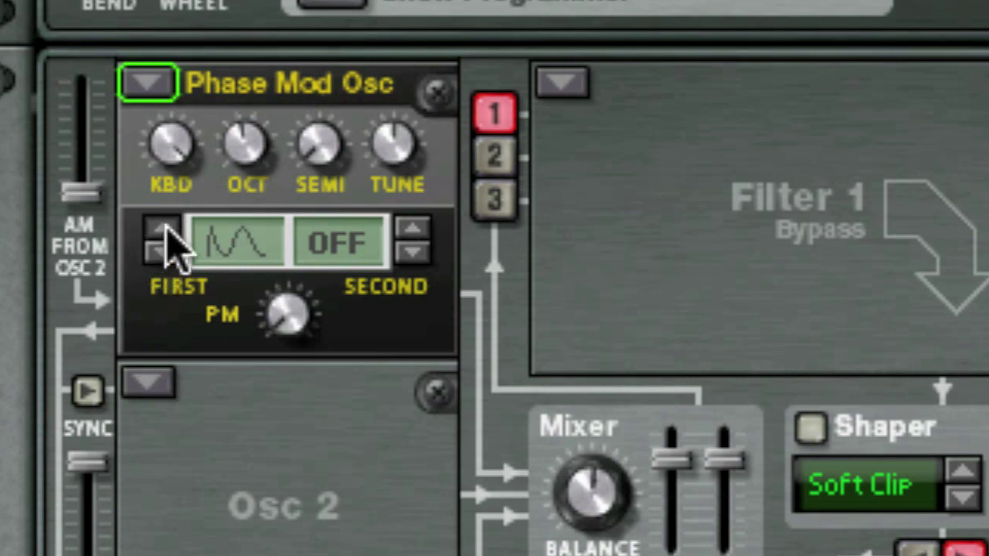
left_click(171, 258)
left_click(171, 258)
left_click(171, 260)
left_click(161, 230)
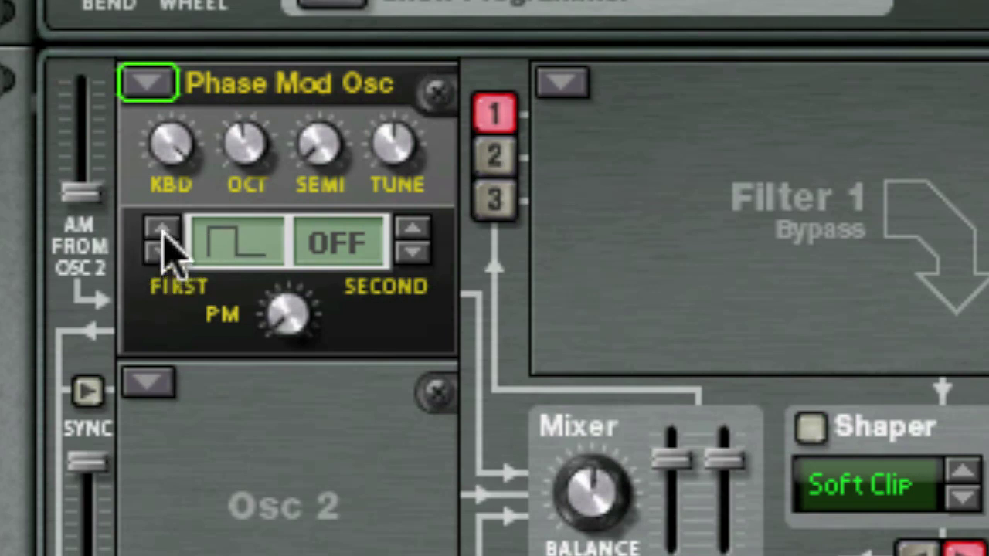
left_click(161, 249)
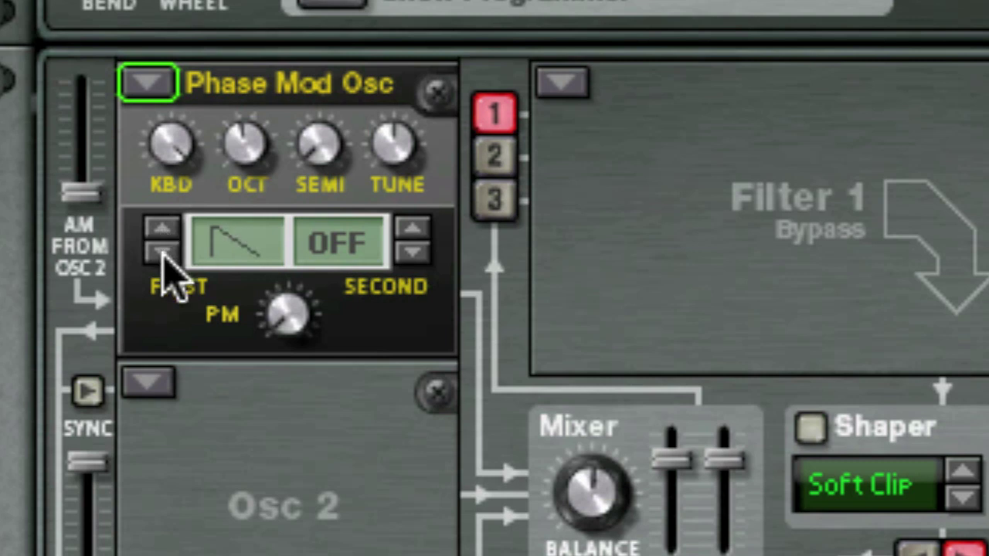
Cycle the second waveform through sawtooth, square and double-hump, ending on the spike shape
left_click(425, 227)
left_click(425, 227)
left_click(425, 227)
left_click(414, 256)
left_click(414, 258)
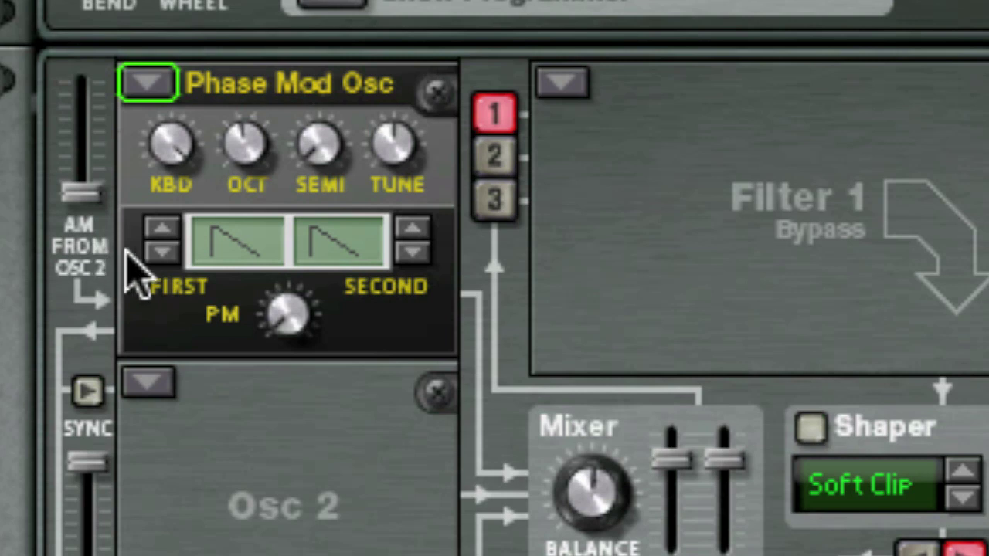
left_click(410, 225)
left_click(410, 228)
left_click(411, 228)
left_click(418, 251)
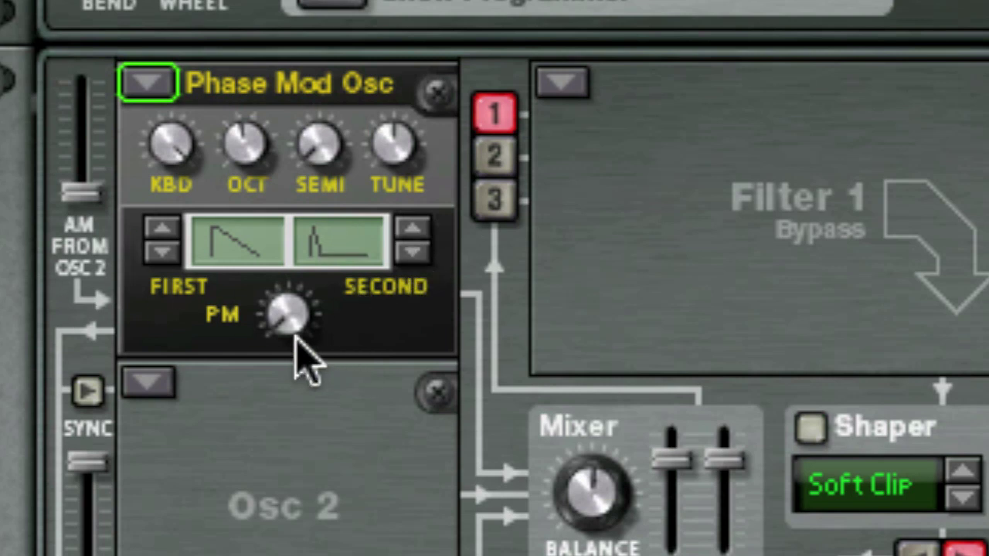
left_click_drag(286, 313, 311, 326)
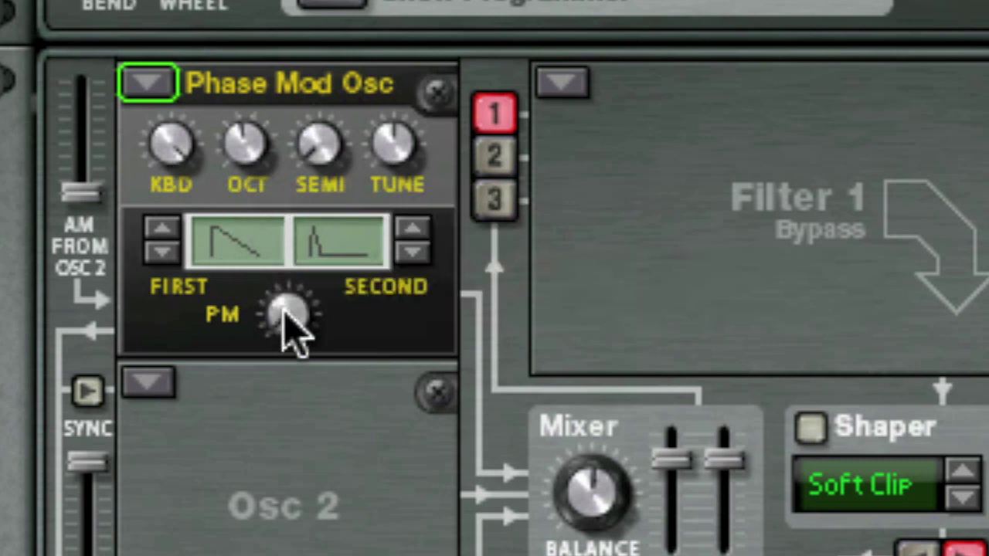
mouse_move(284, 313)
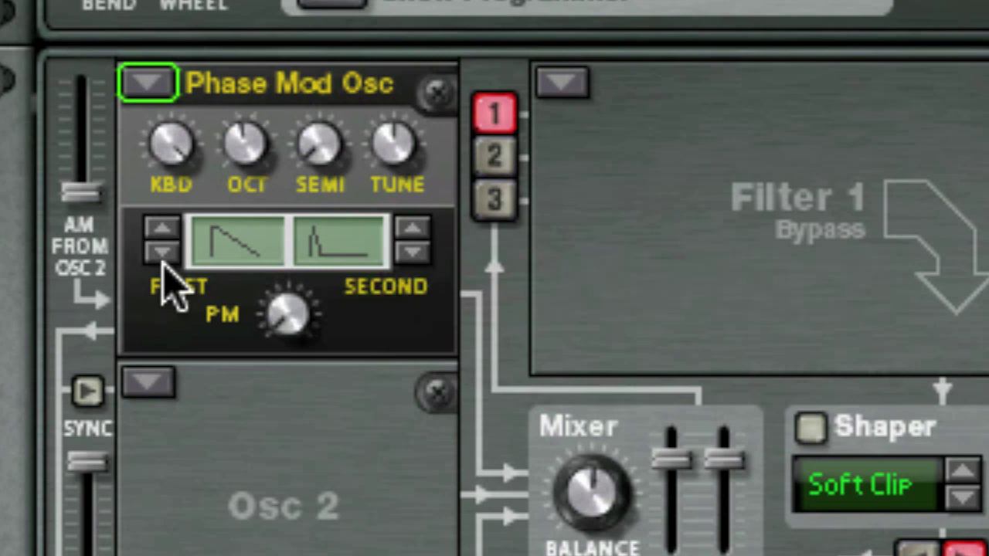
Step the first waveform through the double-hump and multi-peak shapes, then back to sawtooth
left_click(166, 232)
left_click(165, 232)
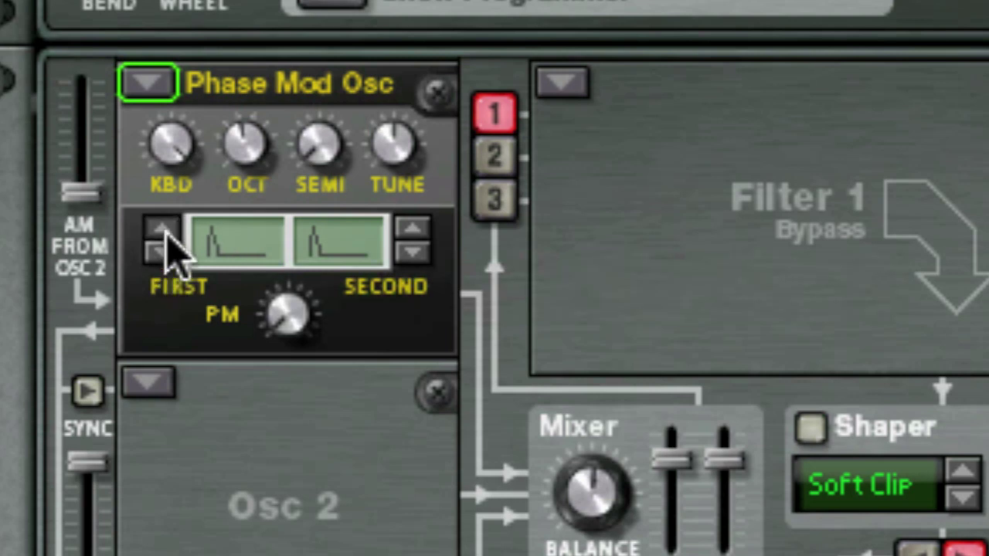
left_click(166, 232)
left_click(165, 231)
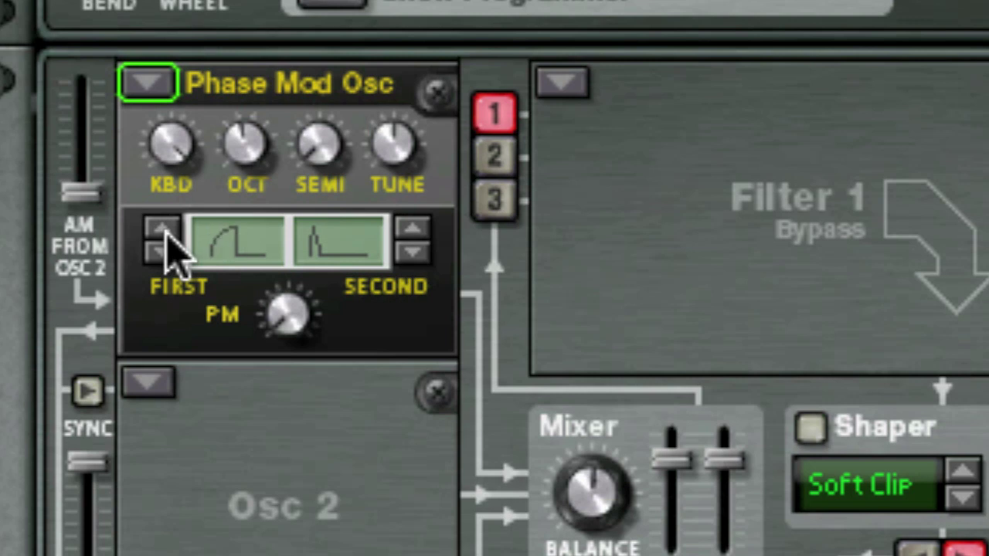
left_click(164, 230)
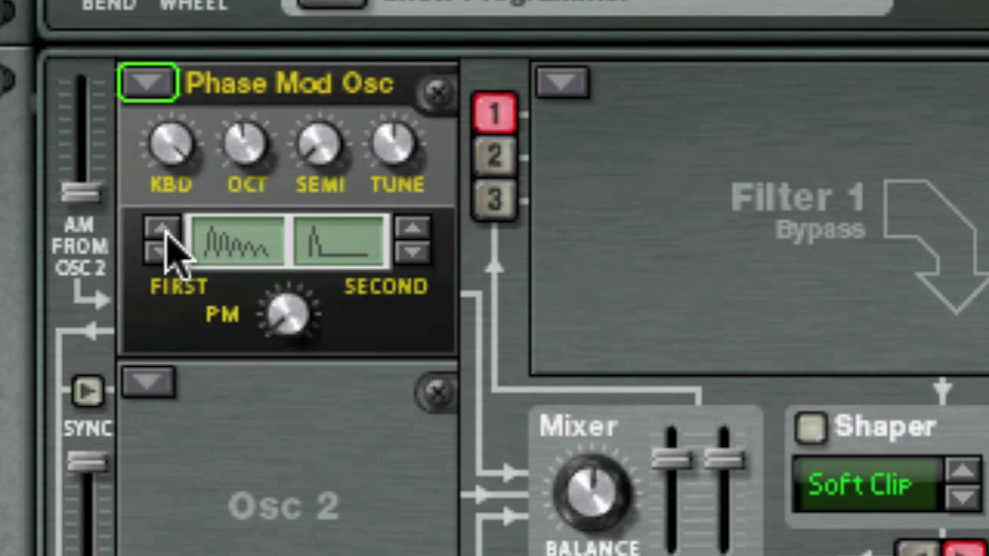
left_click(164, 230)
left_click(164, 231)
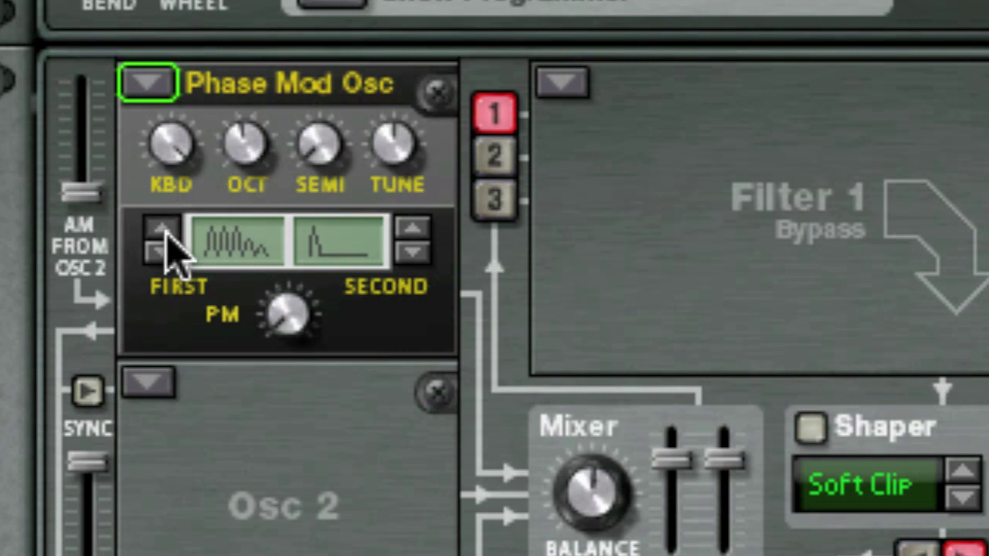
left_click(164, 230)
left_click(161, 251)
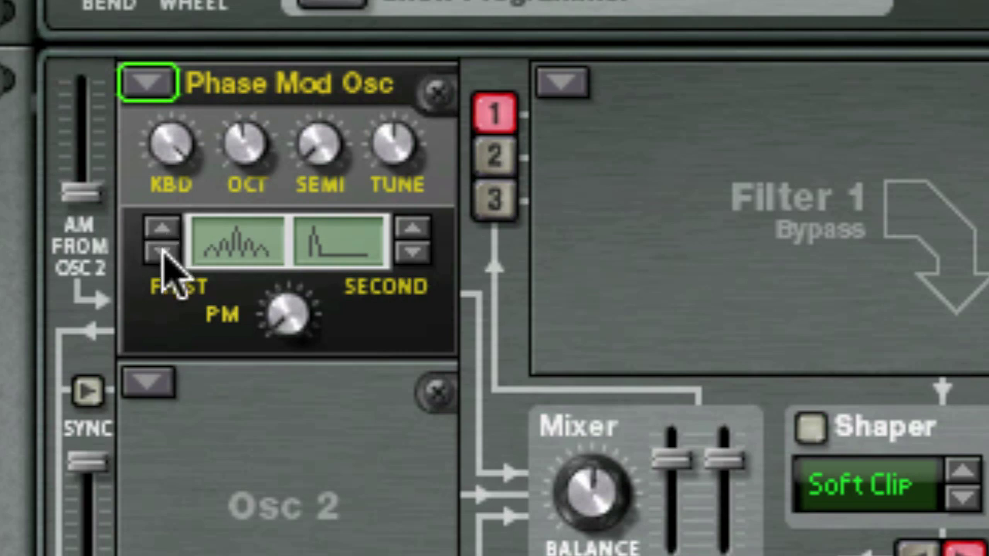
left_click(162, 252)
left_click(161, 252)
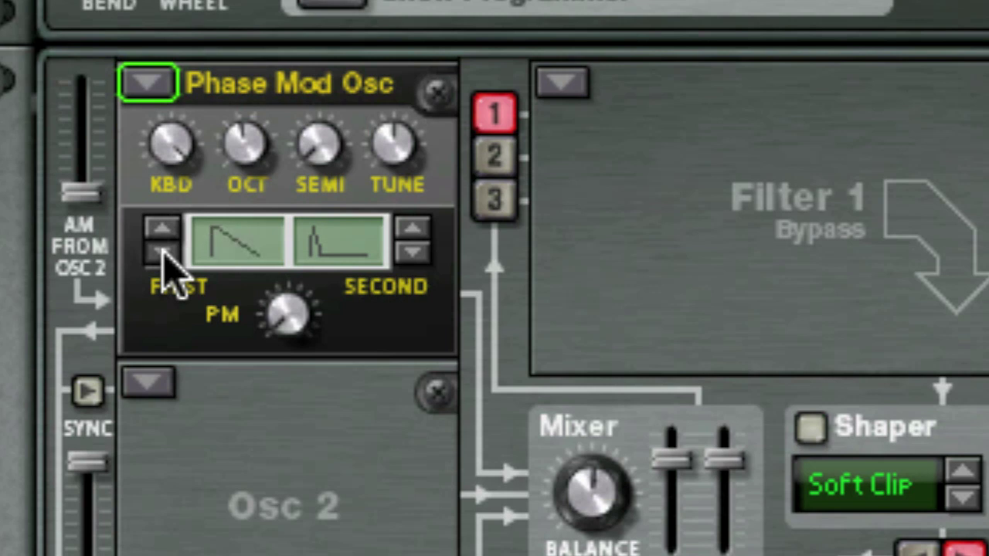
Try the second waveform as square, sawtooth and rounded peak, then turn it off
left_click(407, 253)
left_click(407, 253)
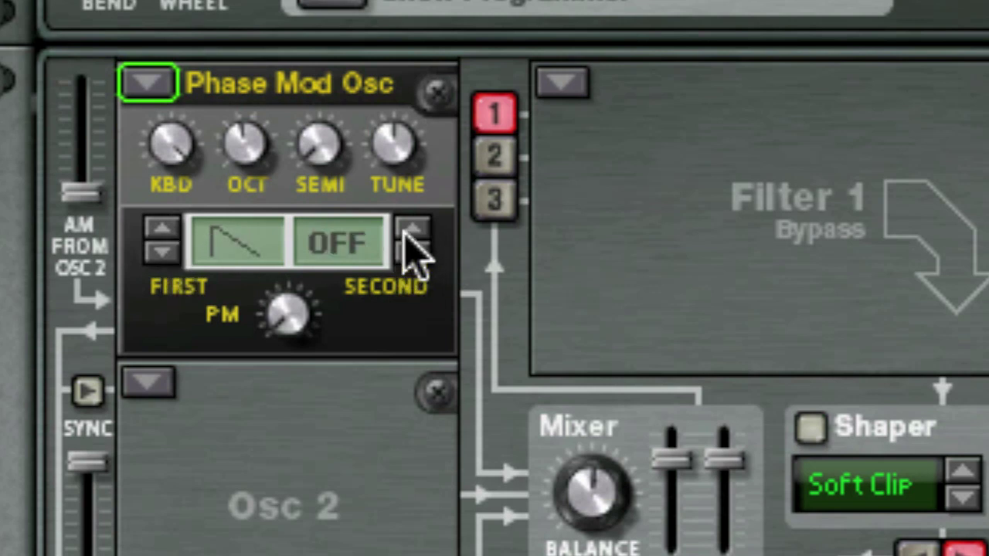
left_click(411, 229)
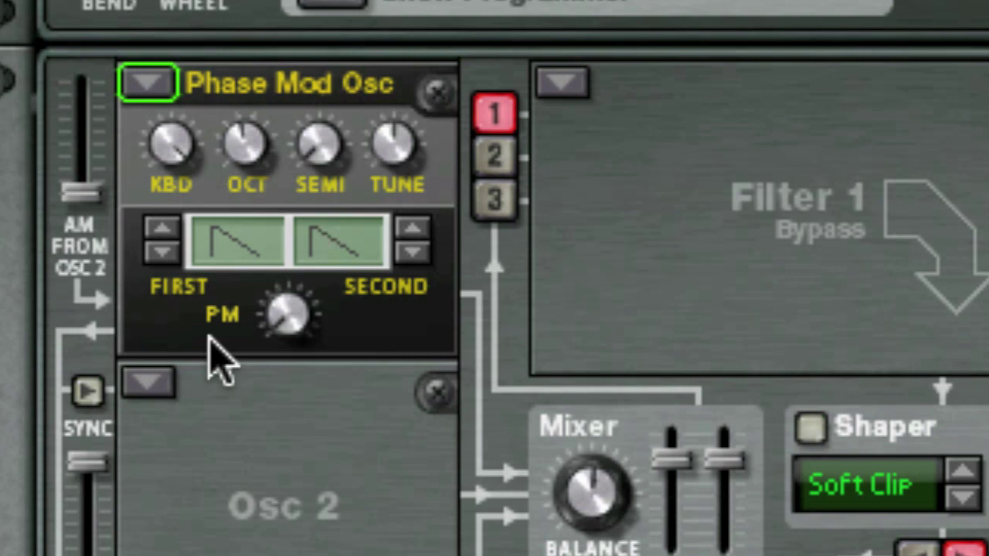
left_click(410, 228)
left_click(410, 229)
left_click(409, 252)
left_click(410, 252)
left_click(411, 253)
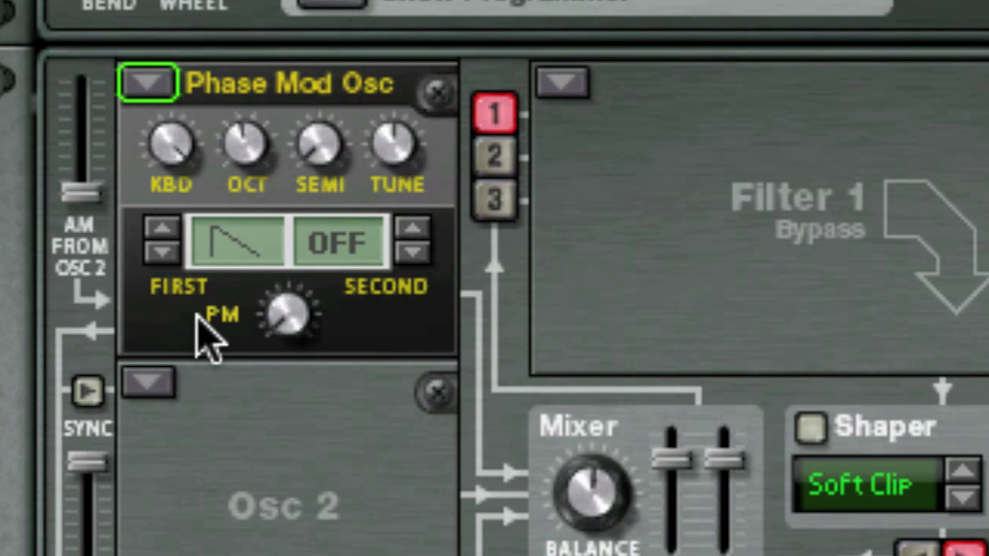
Pair a noise first waveform with ramp, rounded and spike second waveforms, then reset to ramp
left_click(172, 227)
left_click(172, 227)
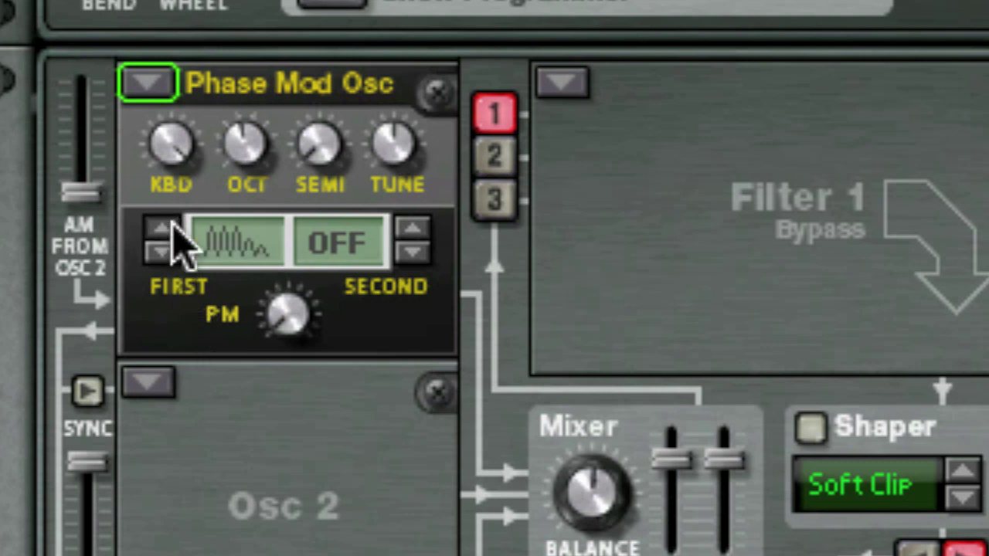
left_click(411, 227)
left_click(410, 227)
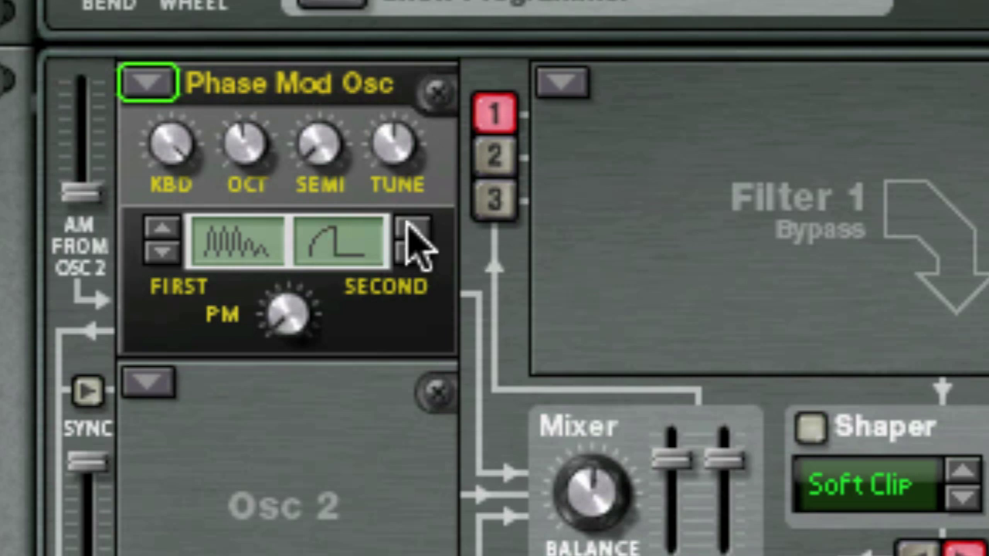
left_click(411, 227)
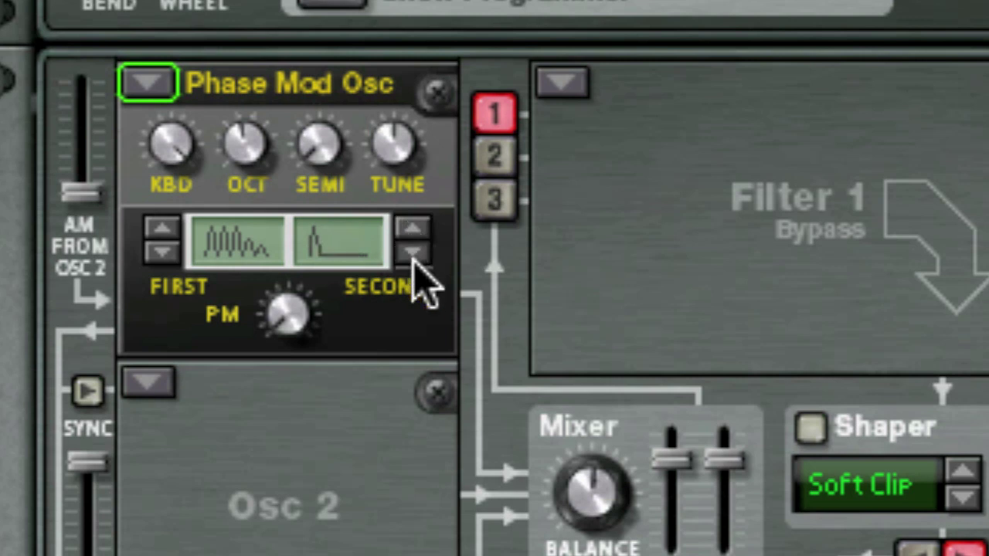
left_click(161, 253)
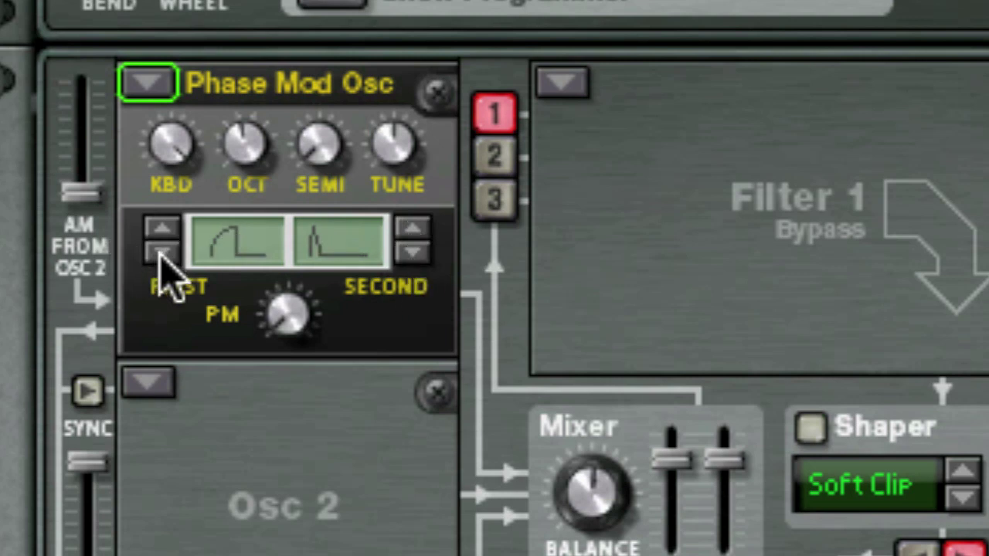
left_click(161, 253)
left_click(412, 253)
Raise PM to about 48, match both waveforms past the double hump, then push PM past 100
left_click_drag(272, 259, 270, 183)
left_click(418, 230)
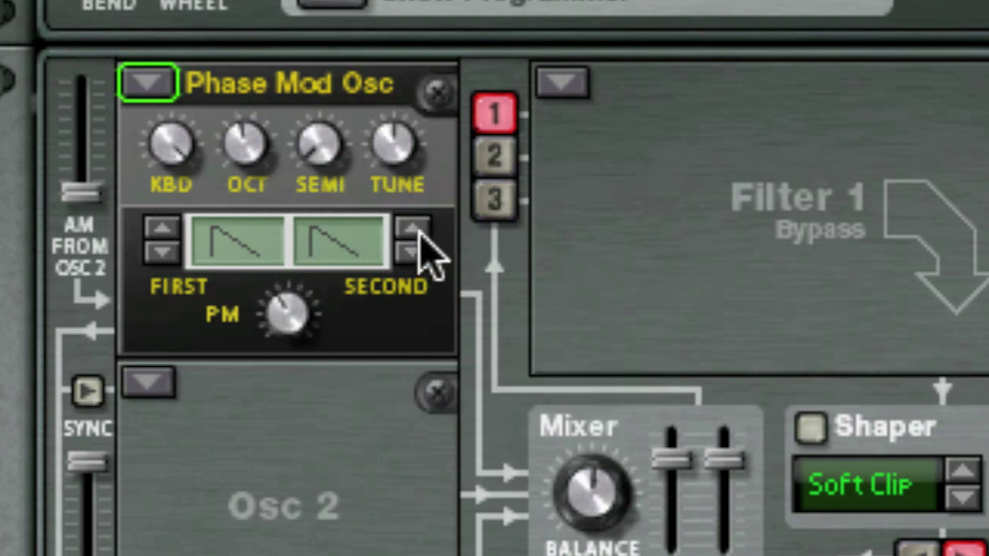
left_click(420, 233)
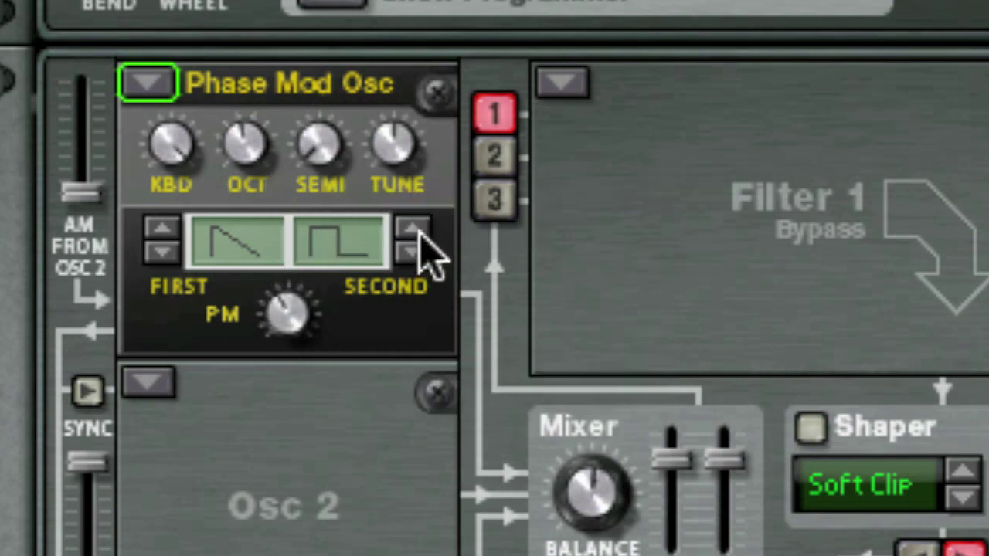
left_click(420, 233)
left_click(163, 229)
left_click(163, 228)
left_click(163, 229)
left_click(164, 229)
left_click(415, 229)
left_click(411, 226)
left_click_drag(267, 317, 283, 304)
Try a noisy first waveform with a ramp second waveform at PM about 21, then 29
left_click(159, 231)
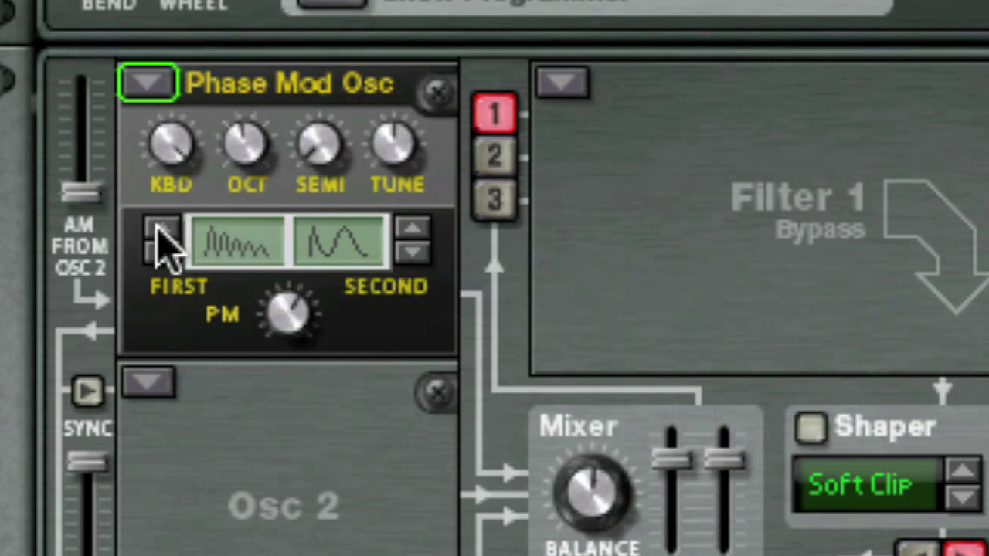
left_click(158, 230)
left_click_drag(249, 317, 383, 270)
left_click(425, 227)
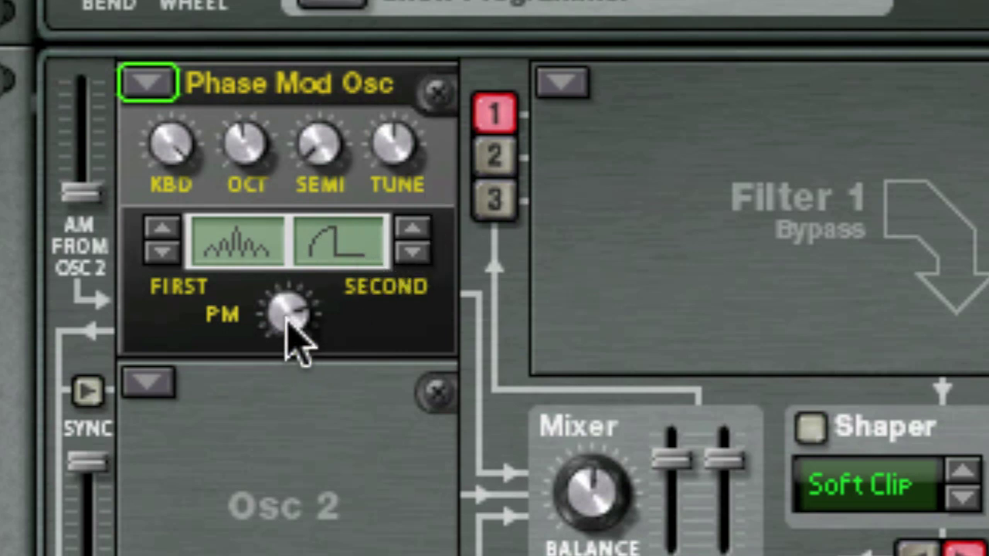
mouse_move(294, 350)
left_click_drag(294, 349, 328, 541)
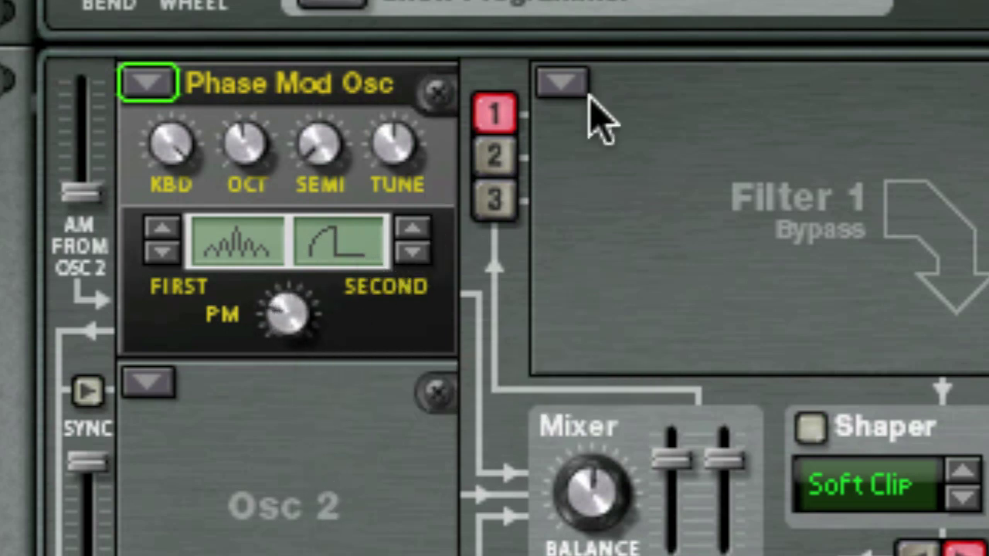
Pair the double-hump first waveform with a ramp, sweeping PM from about 24 to 92
left_click(413, 251)
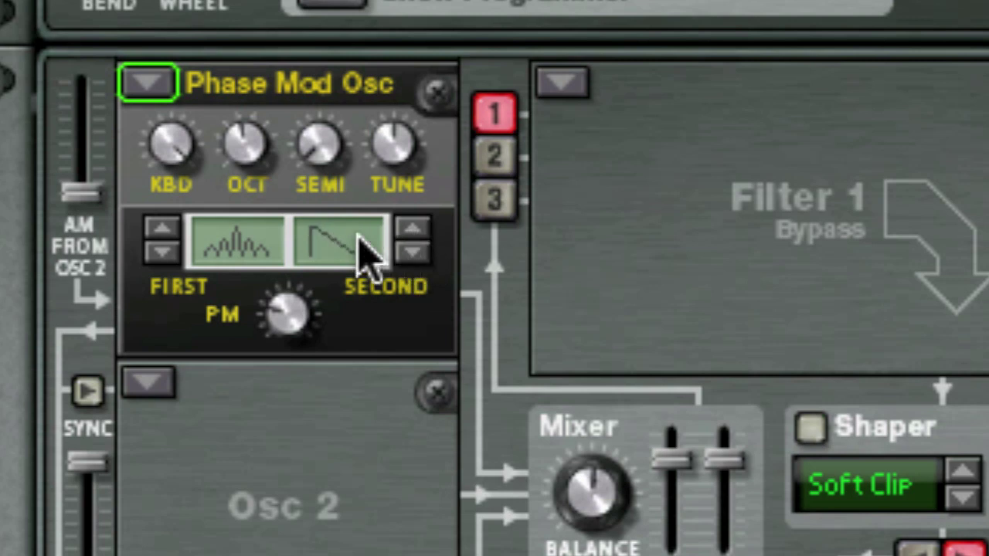
left_click_drag(306, 303, 258, 162)
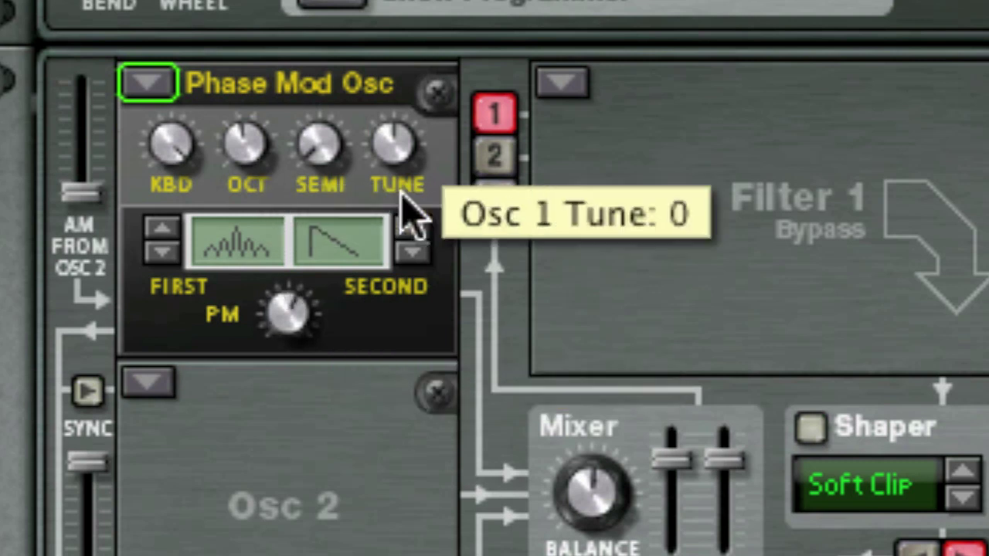
left_click(411, 225)
left_click(154, 253)
left_click(150, 255)
left_click_drag(266, 290, 265, 243)
left_click_drag(265, 243, 290, 313)
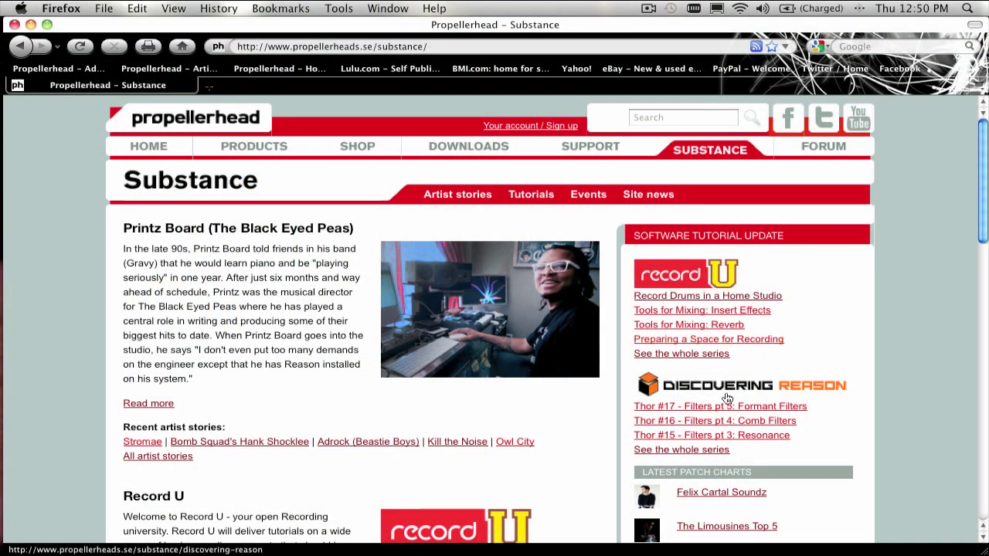
Open 'Thor demystified 7: The Phase Modulation Oscillator' from the Discovering Reason series and skim its figures
left_click(726, 391)
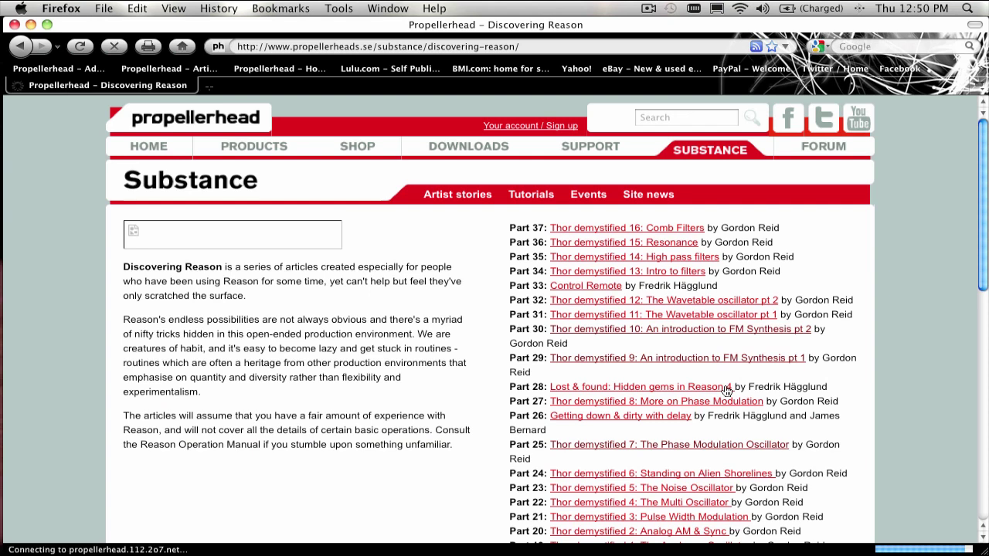
left_click(604, 446)
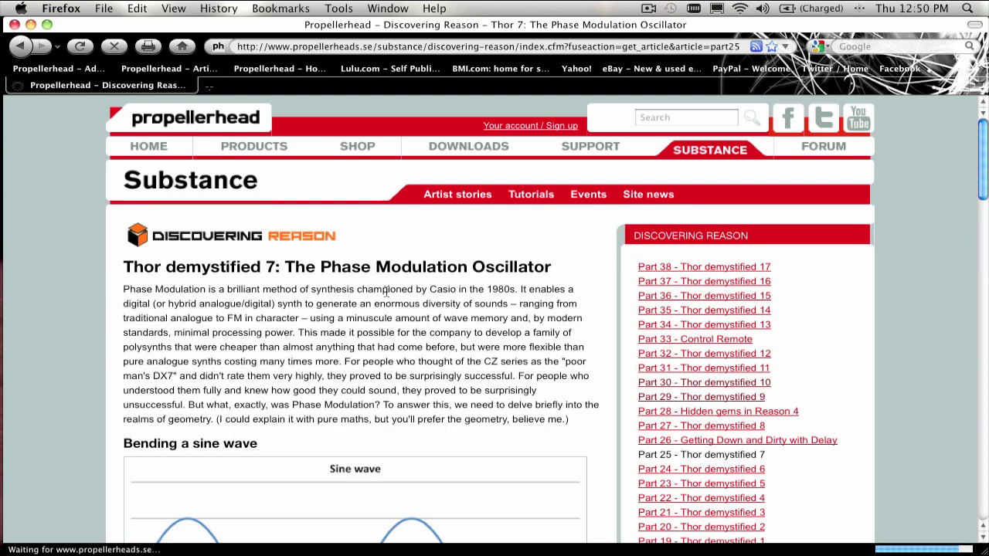
scroll(351, 292, "down", 5)
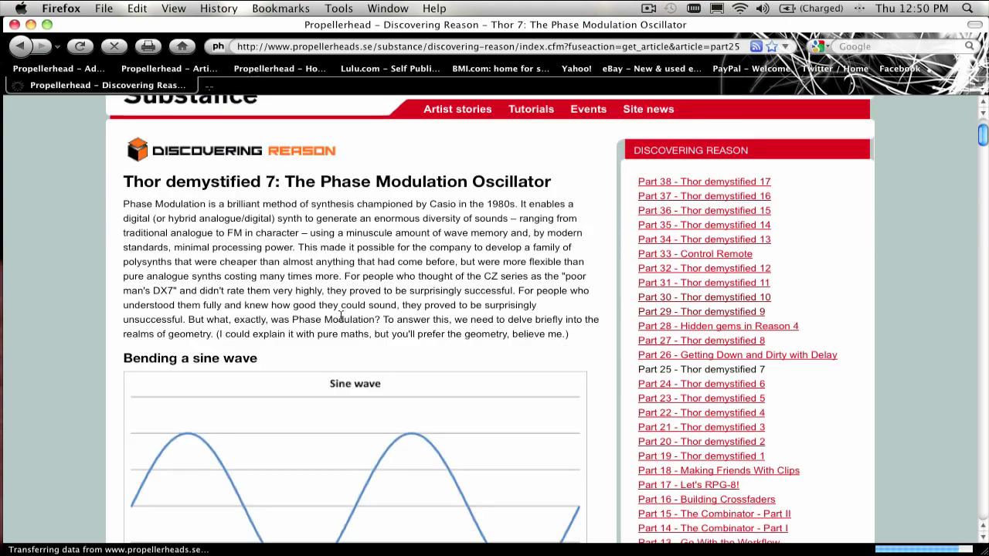
scroll(340, 316, "down", 10)
scroll(341, 318, "down", 15)
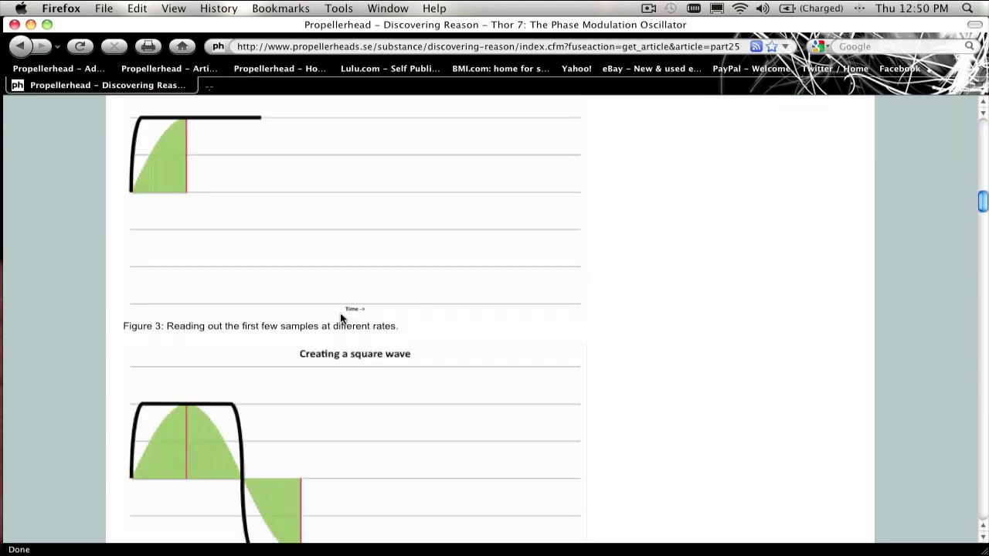
scroll(343, 353, "down", 3)
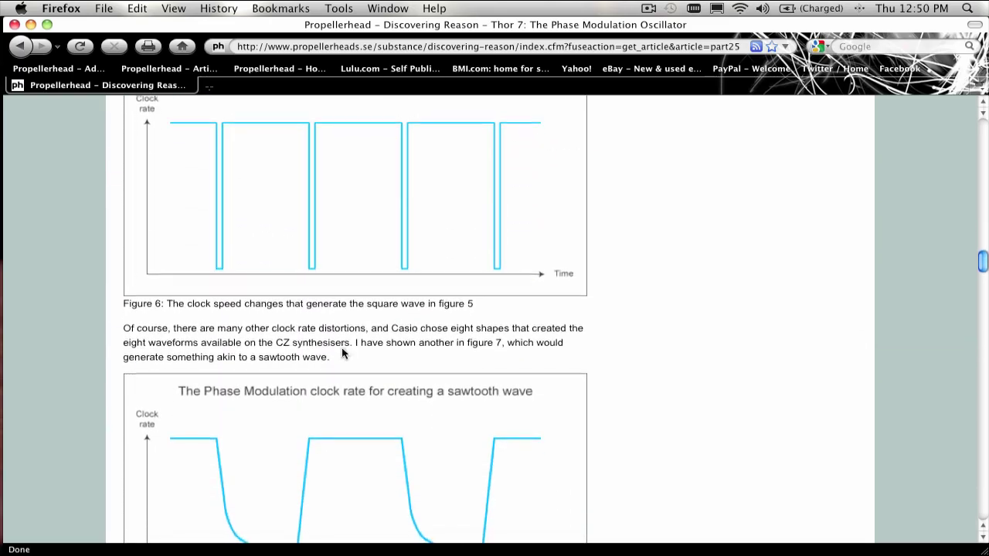
scroll(342, 349, "up", 20)
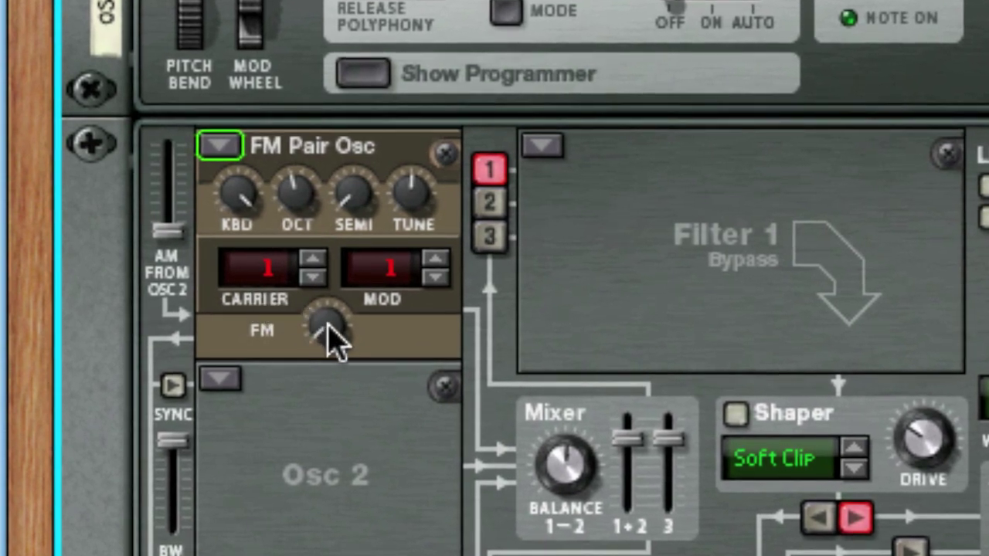
Sweep the FM Pair's FM amount up to about 81 and raise the carrier ratio to 2
left_click_drag(331, 340, 366, 363)
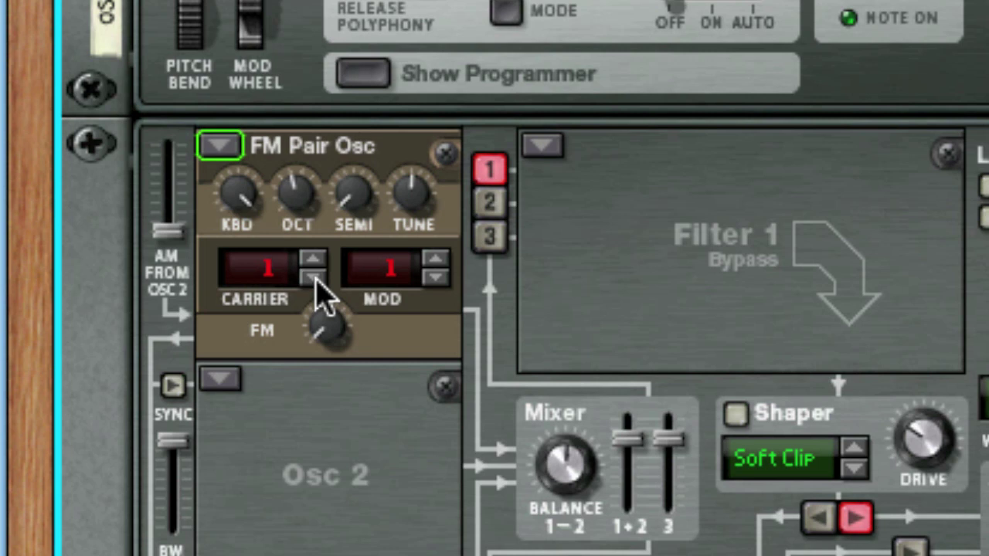
left_click_drag(329, 328, 349, 355)
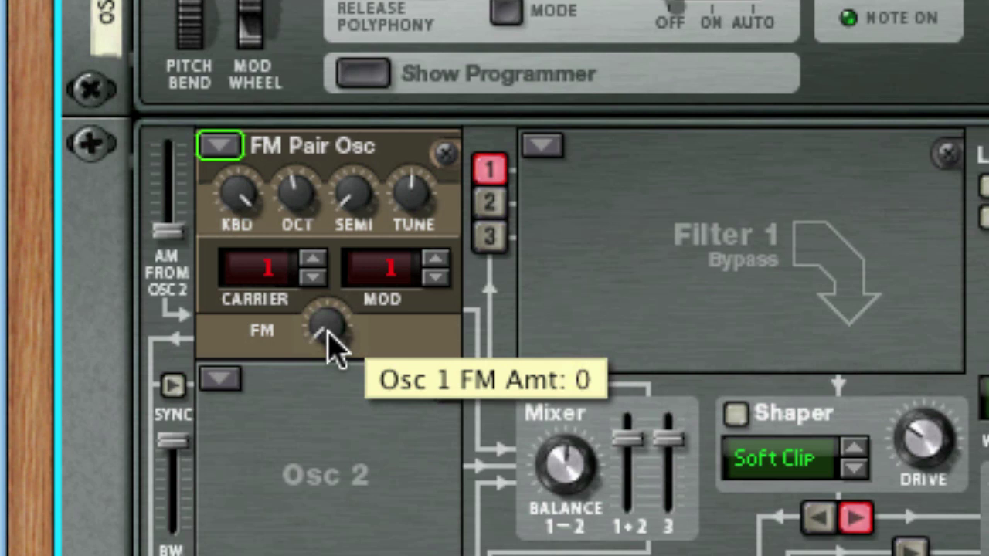
left_click_drag(337, 347, 374, 363)
left_click(321, 260)
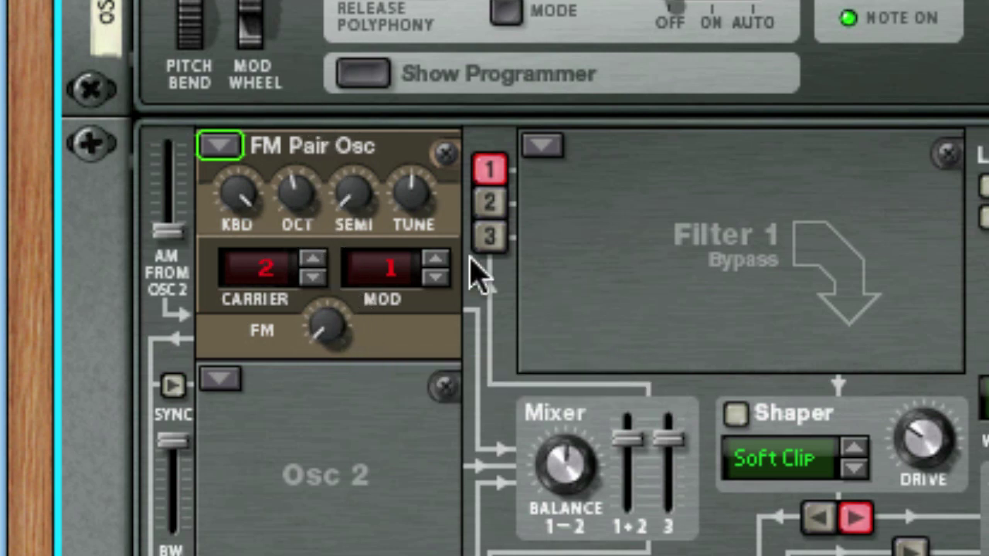
left_click_drag(349, 331, 324, 379)
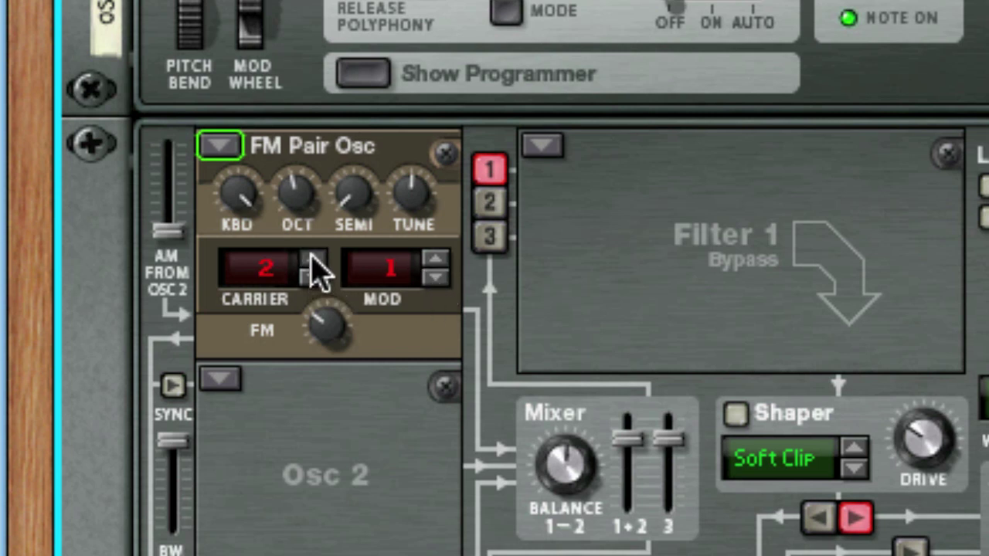
Raise the modulator ratio to 2, push FM amount to 83, and set portamento to AUTO
left_click(434, 260)
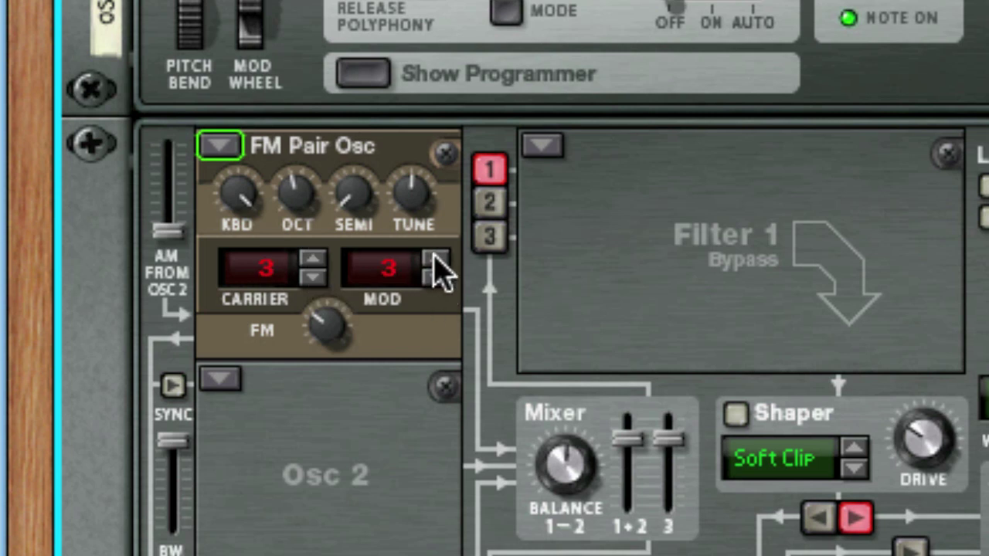
left_click_drag(338, 313, 367, 387)
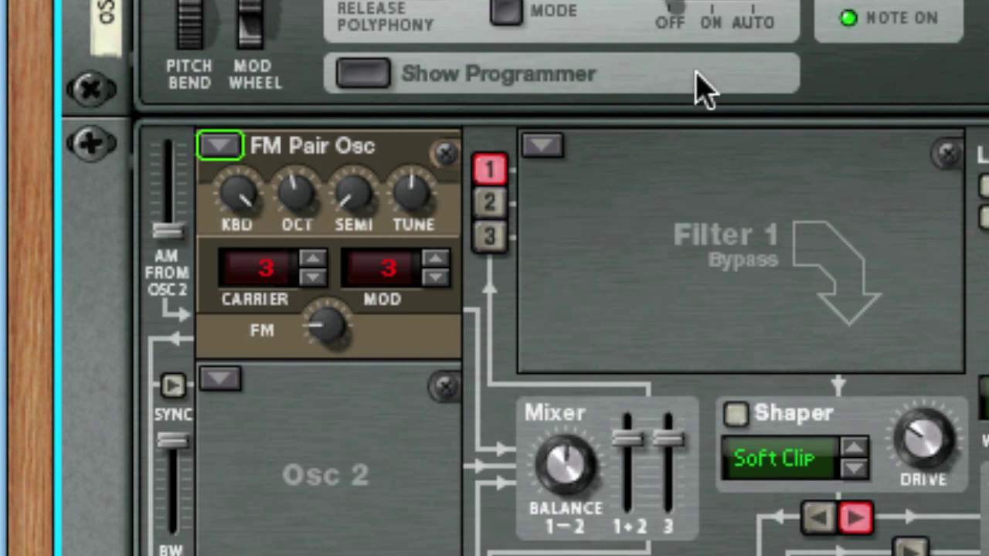
left_click_drag(655, 5, 765, 4)
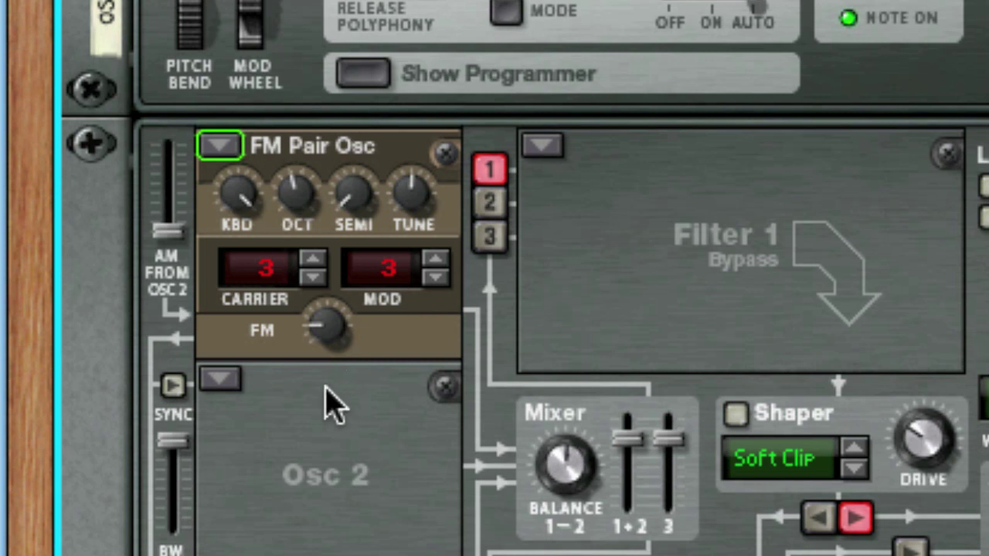
Vary the FM amount between about 23 and 115 while lowering the carrier ratio from 5 to 4
left_click_drag(342, 335, 313, 237)
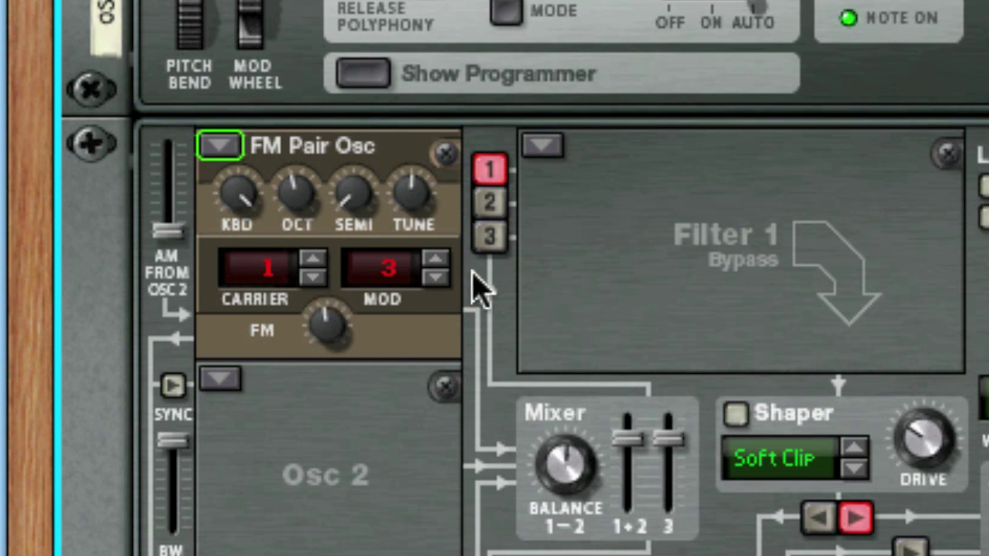
left_click_drag(320, 342, 379, 439)
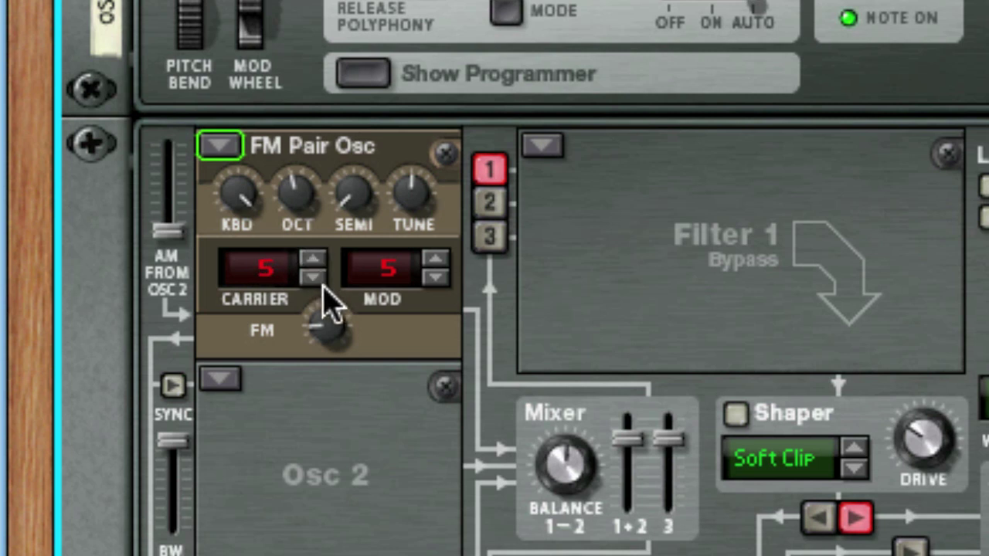
left_click(436, 276)
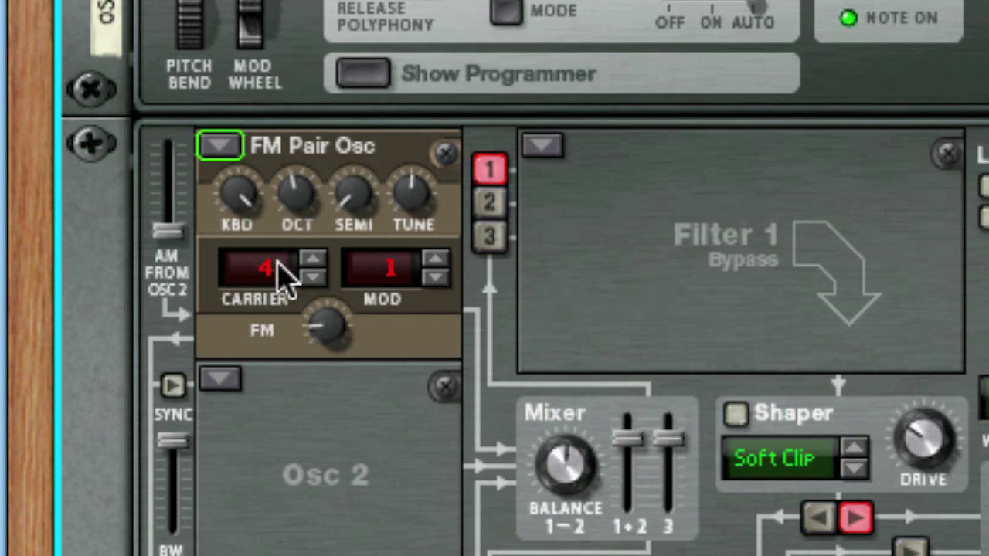
mouse_move(325, 313)
left_mouse_down()
mouse_move(294, 229)
mouse_move(238, 131)
mouse_move(223, 72)
mouse_move(336, 298)
left_mouse_up()
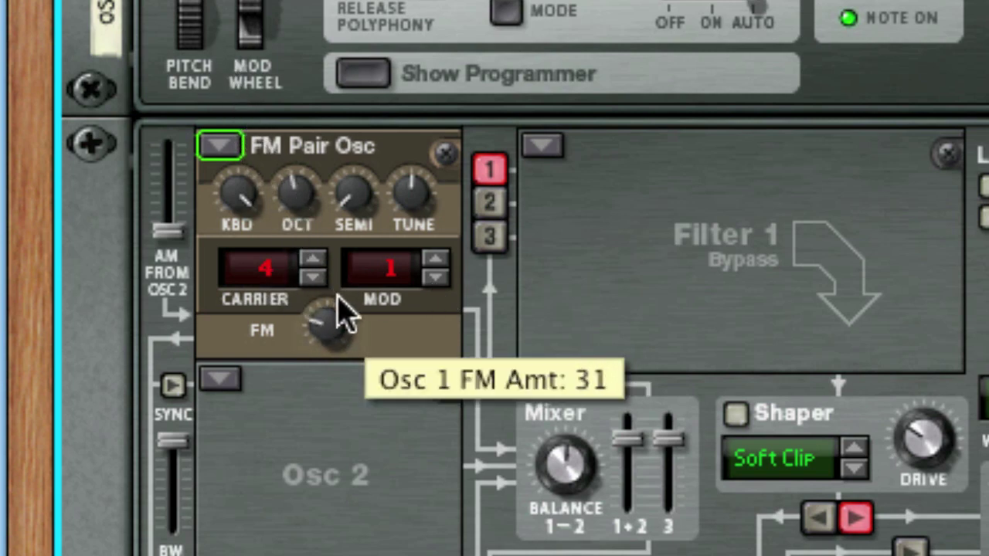
left_click_drag(352, 343, 357, 357)
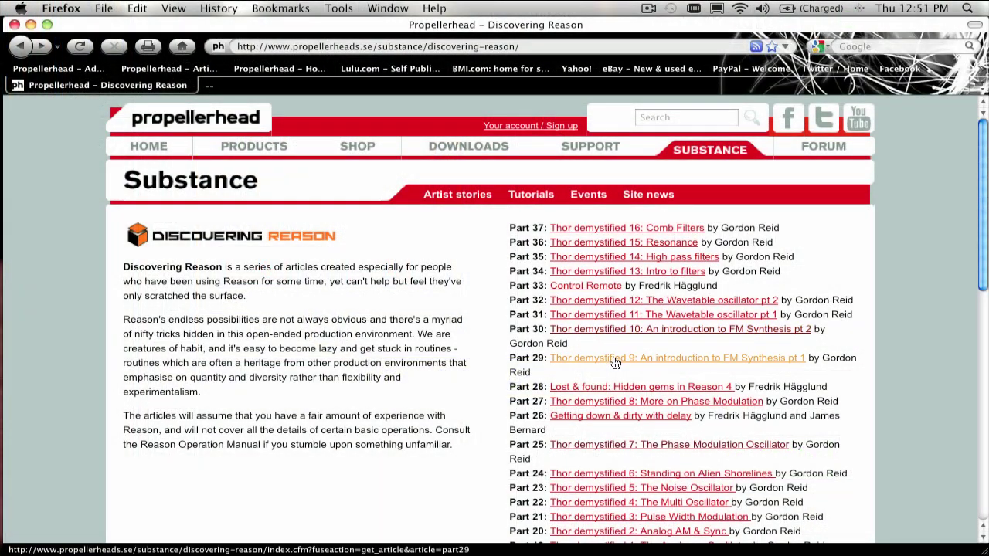
Open 'Thor demystified 9: An introduction to FM Synthesis - part 1' and scroll through its figures
left_click(615, 363)
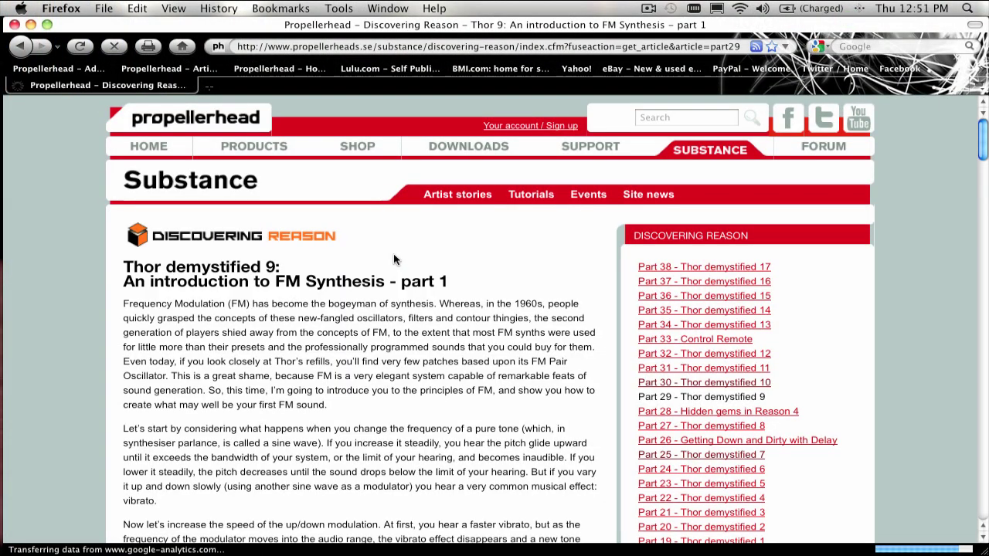
scroll(394, 260, "down", 2)
scroll(393, 255, "down", 15)
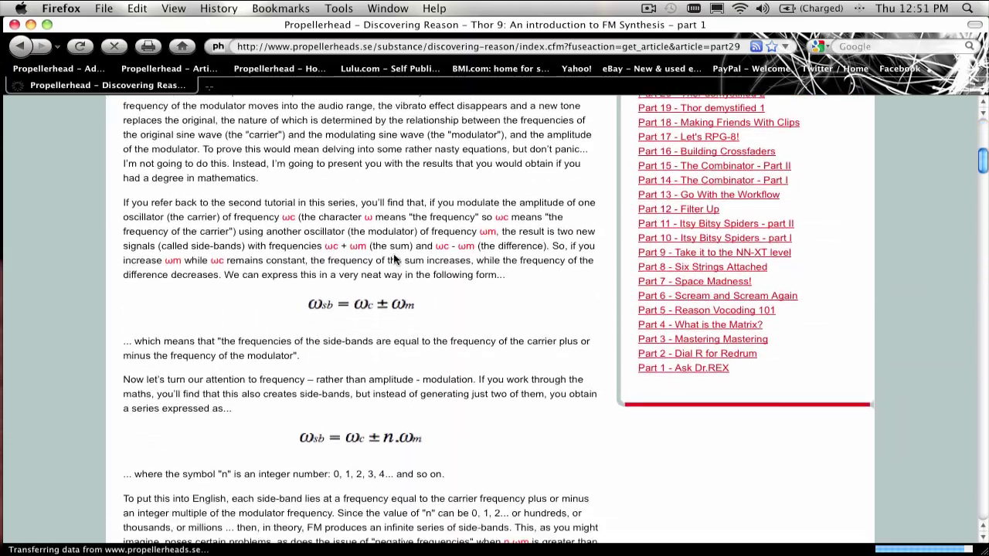
scroll(394, 260, "down", 15)
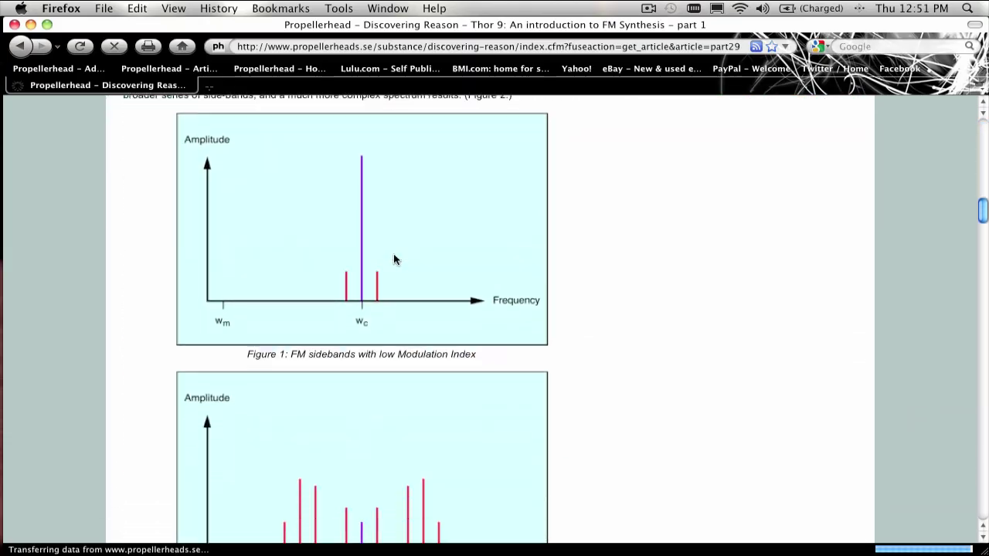
scroll(393, 259, "down", 10)
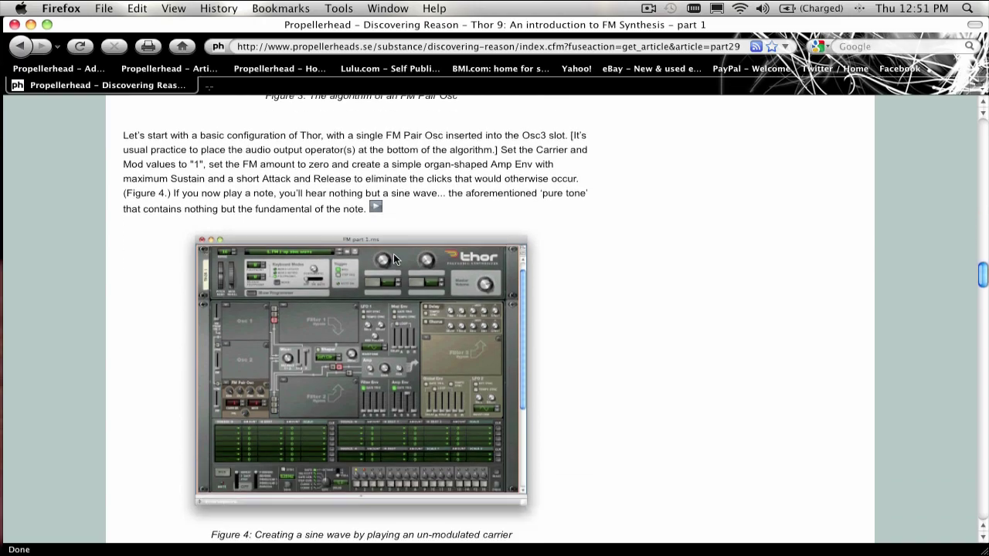
scroll(394, 259, "up", 20)
scroll(394, 260, "up", 20)
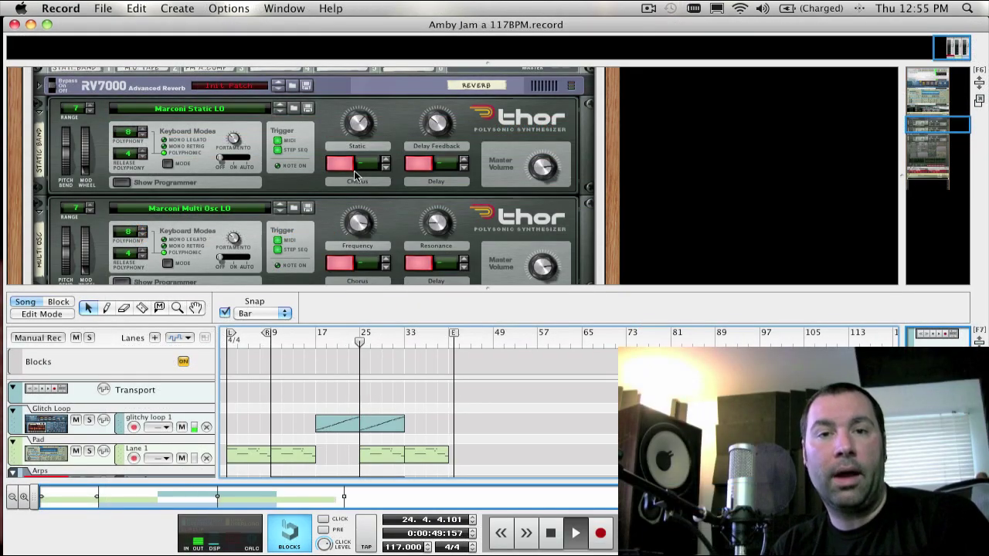
Scroll the rack past the Thor programmer and effects, then back up to the Glitchy Loop Dr.OctoRex
scroll(356, 176, "down", 15)
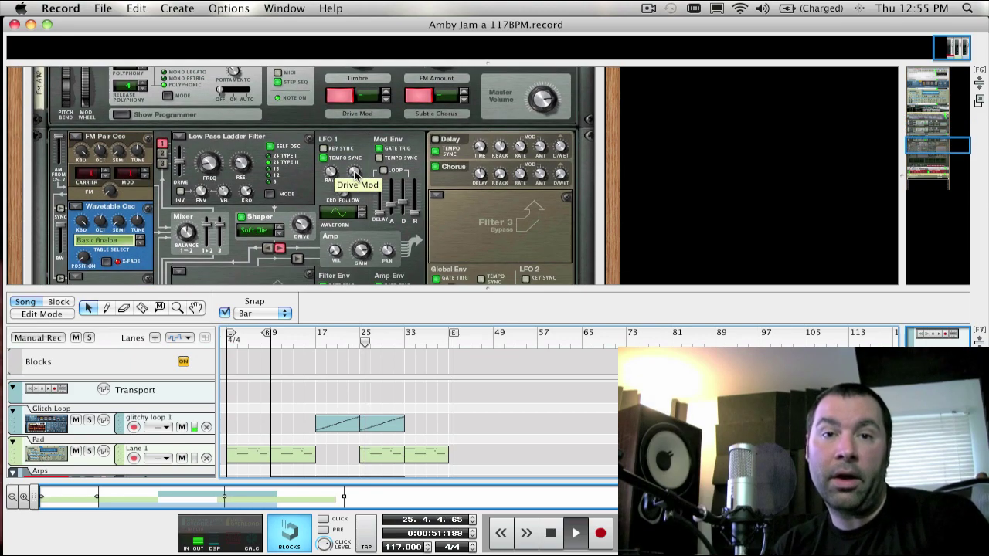
scroll(356, 176, "down", 10)
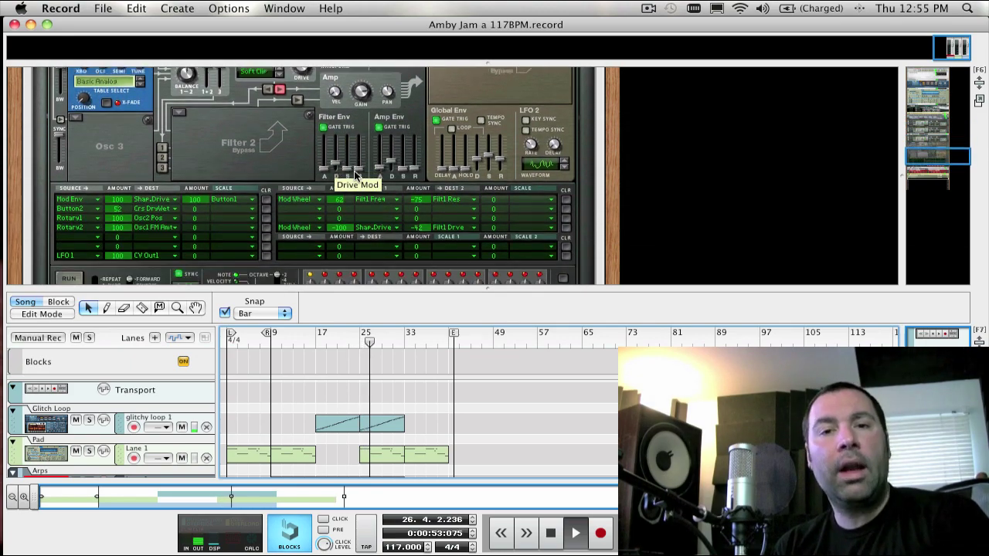
scroll(354, 174, "down", 8)
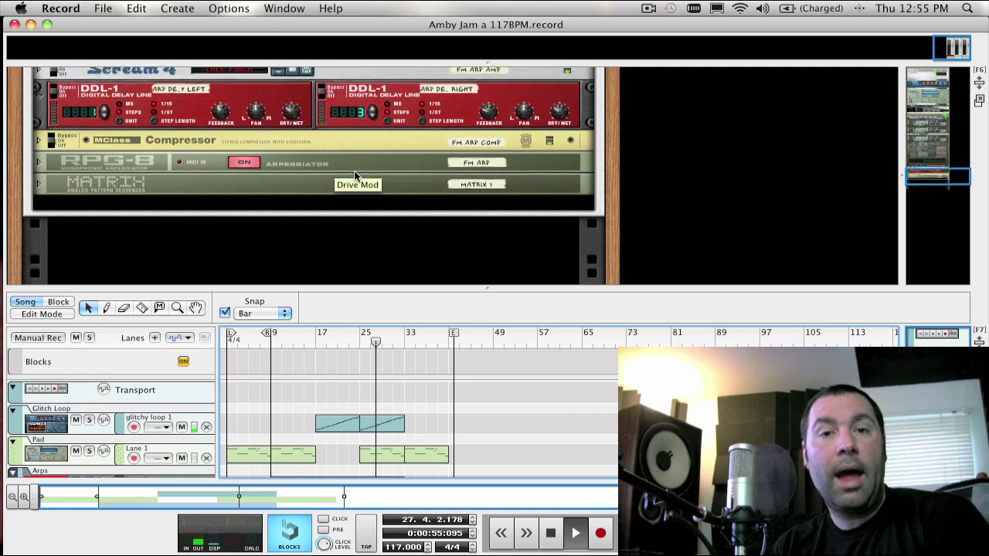
scroll(354, 174, "up", 15)
scroll(355, 176, "up", 15)
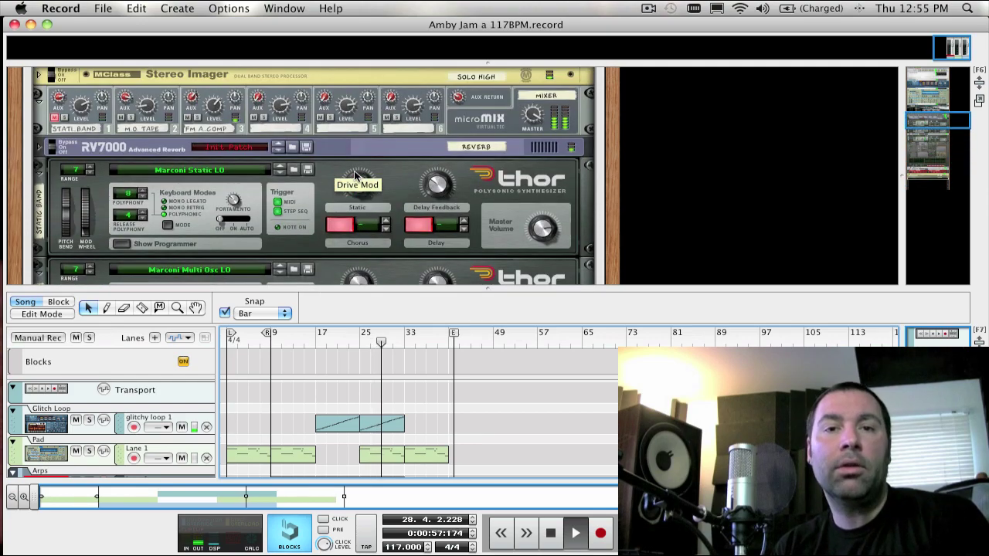
scroll(355, 177, "up", 15)
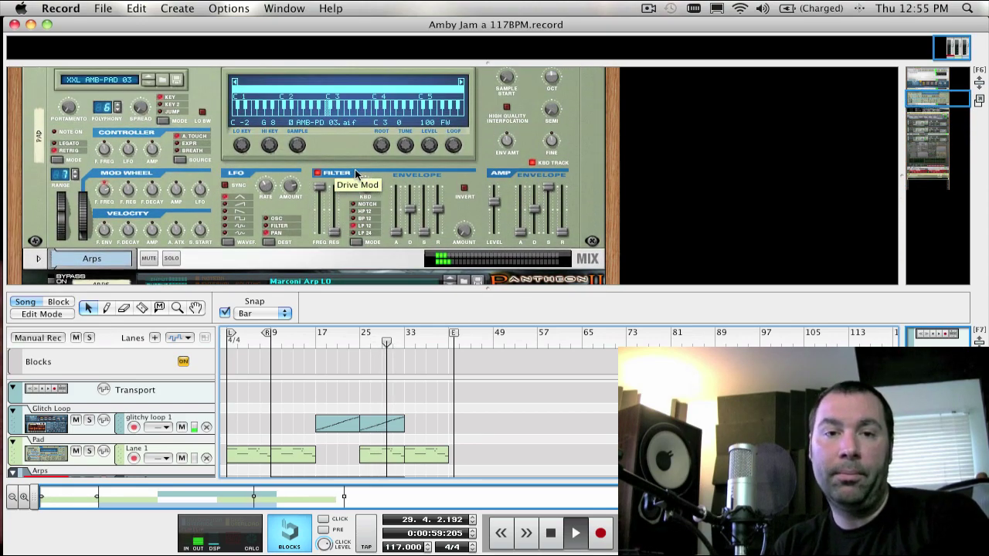
scroll(354, 174, "up", 4)
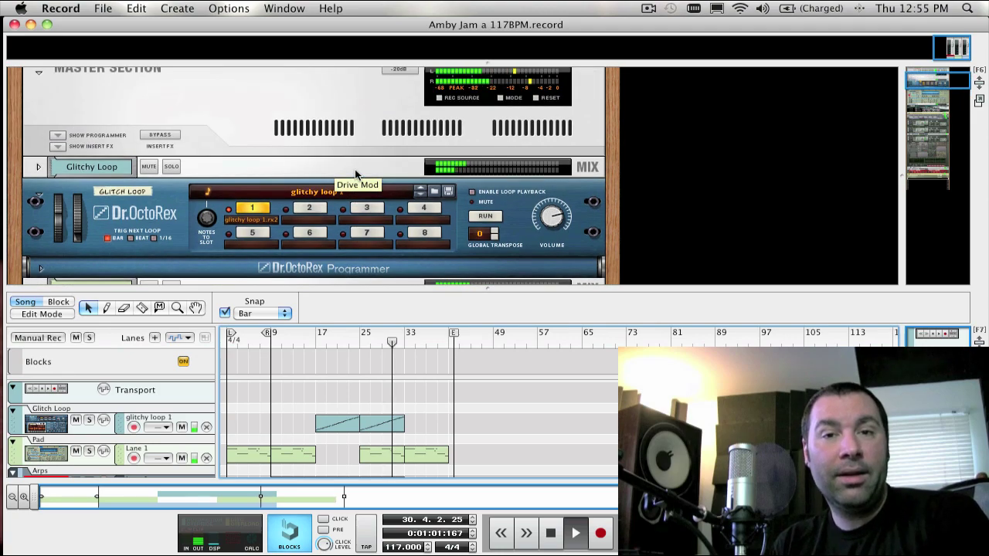
scroll(356, 173, "down", 1)
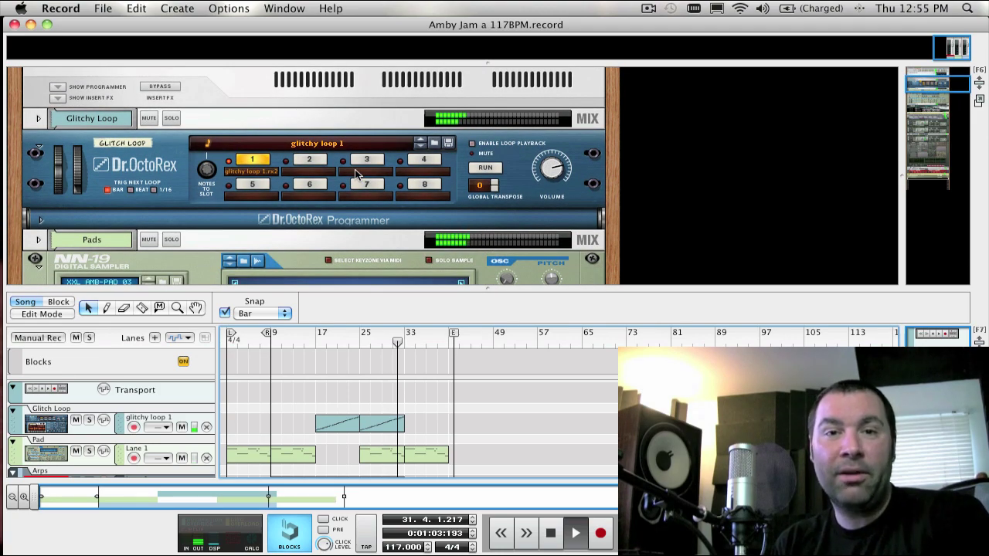